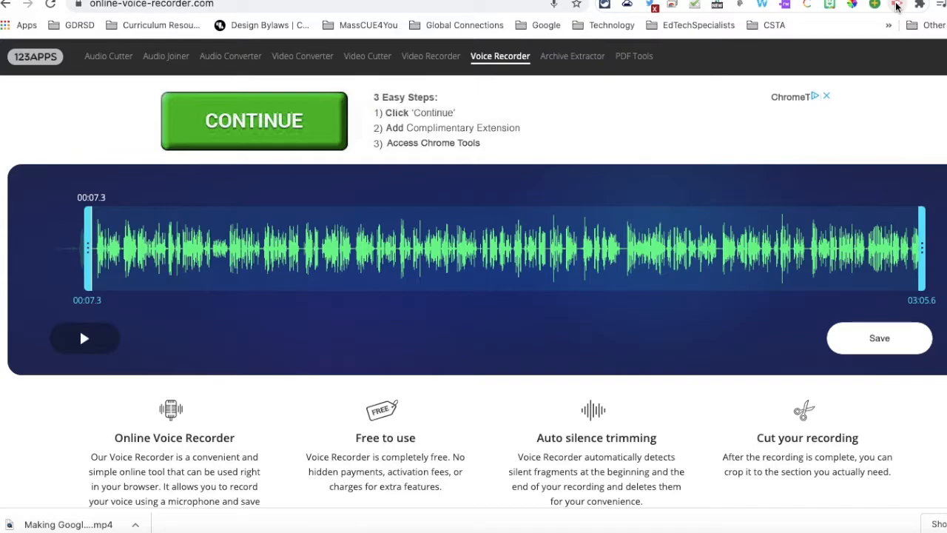
# - Start a Screencastify desktop recording with the microphone on, sharing the entire screen
pyautogui.click(897, 6)
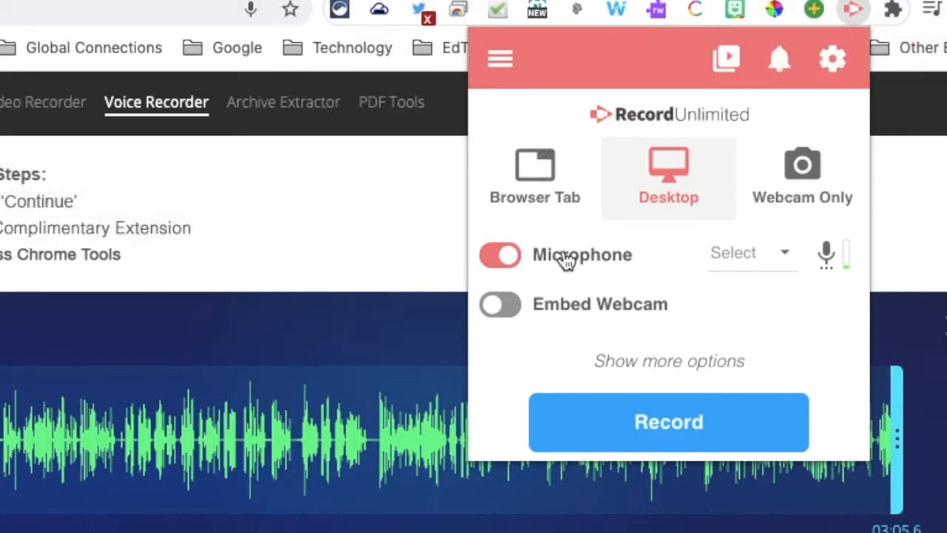
pyautogui.click(673, 428)
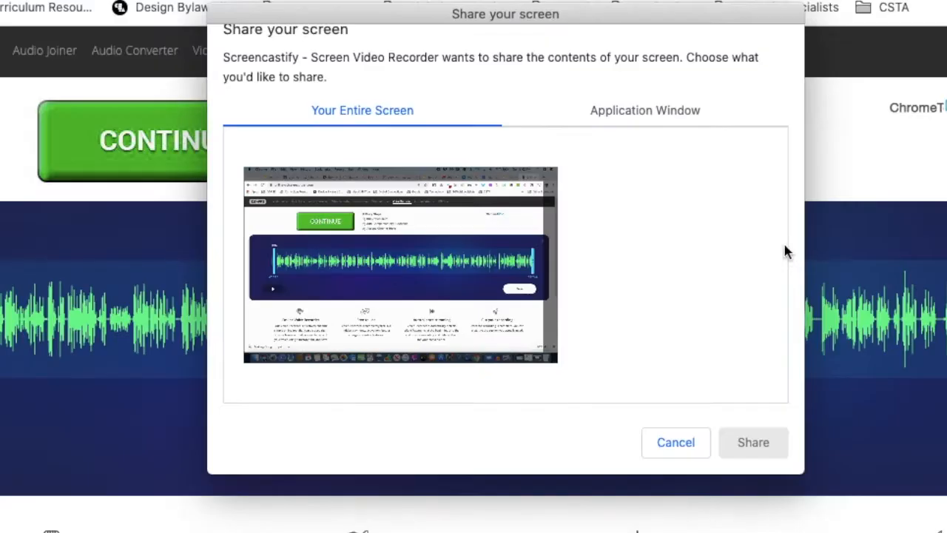
pyautogui.click(413, 267)
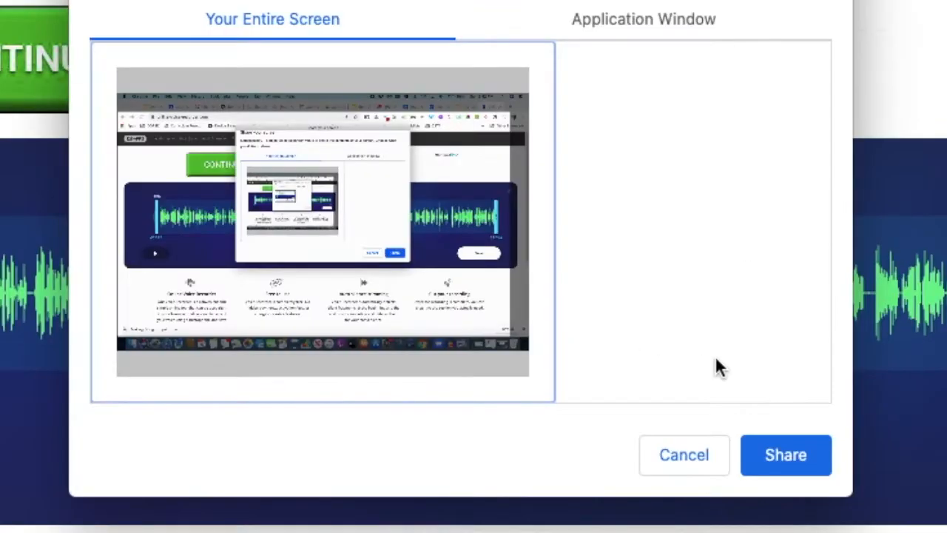
pyautogui.click(795, 457)
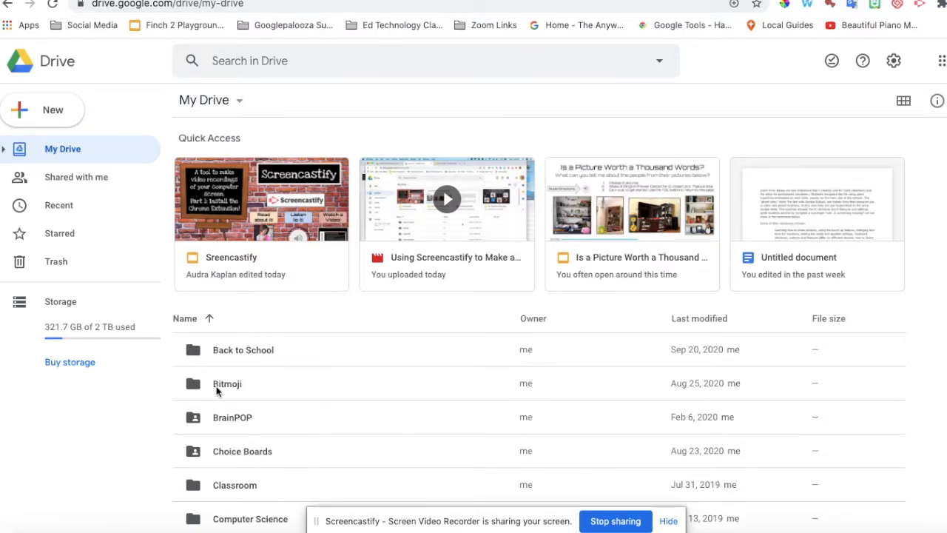
# - Create a new folder named "ABCs of Technology" in My Drive
pyautogui.click(42, 111)
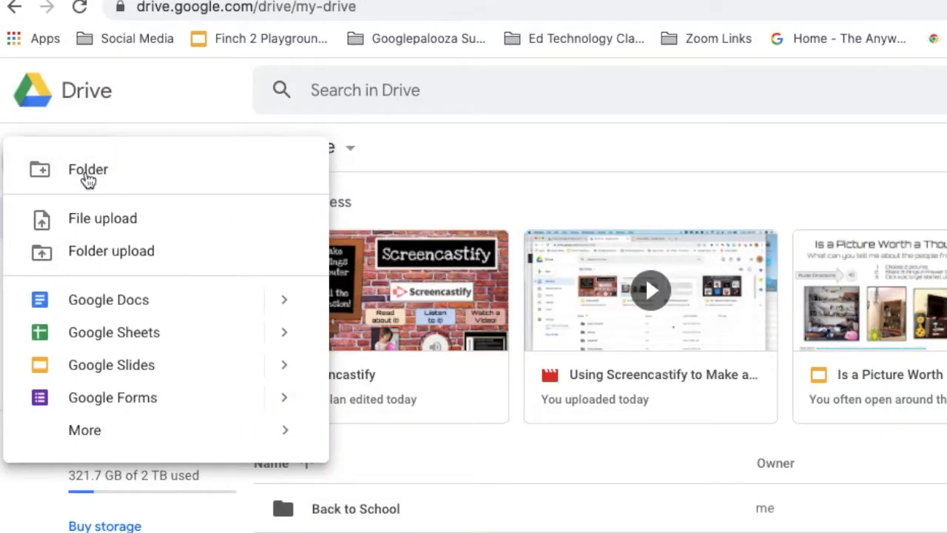
pyautogui.click(57, 118)
pyautogui.write('ABCs of Technology')
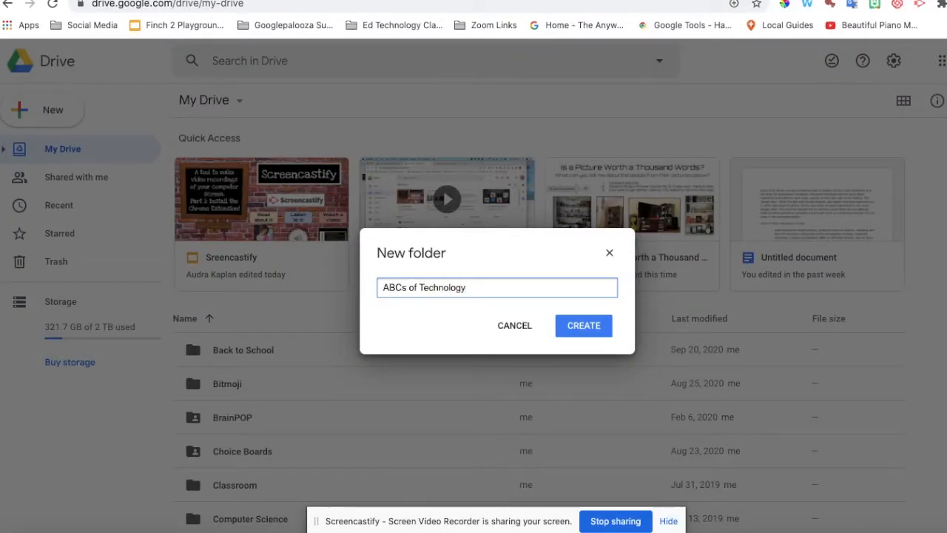
pyautogui.moveTo(356, 524); pyautogui.dragTo(476, 532)
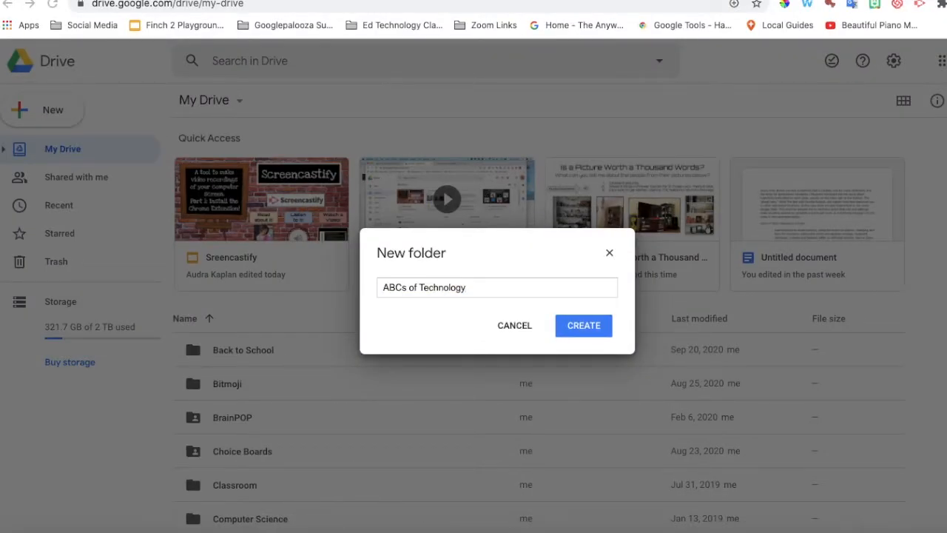
pyautogui.click(582, 328)
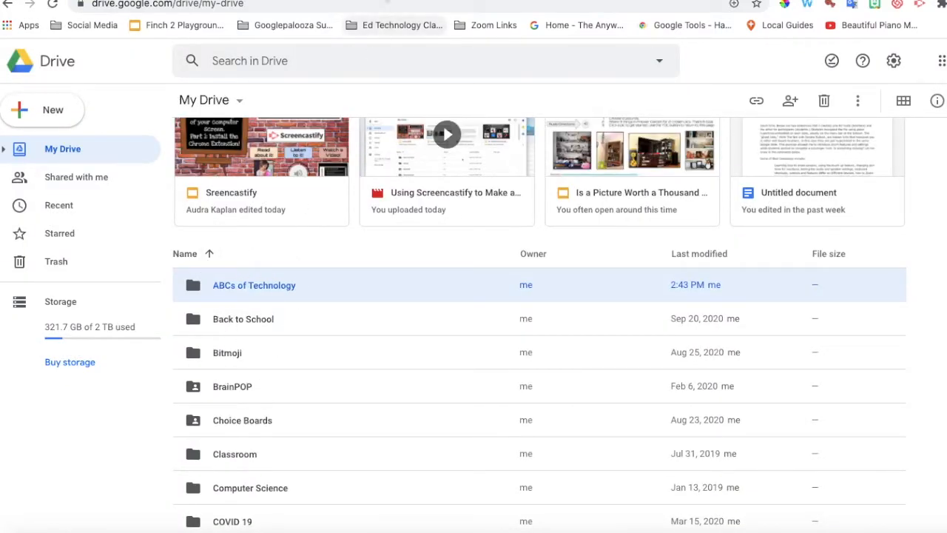
# - Switch back to the Online Voice Recorder window, then pause and stop the Screencastify recording
pyautogui.click(374, 1)
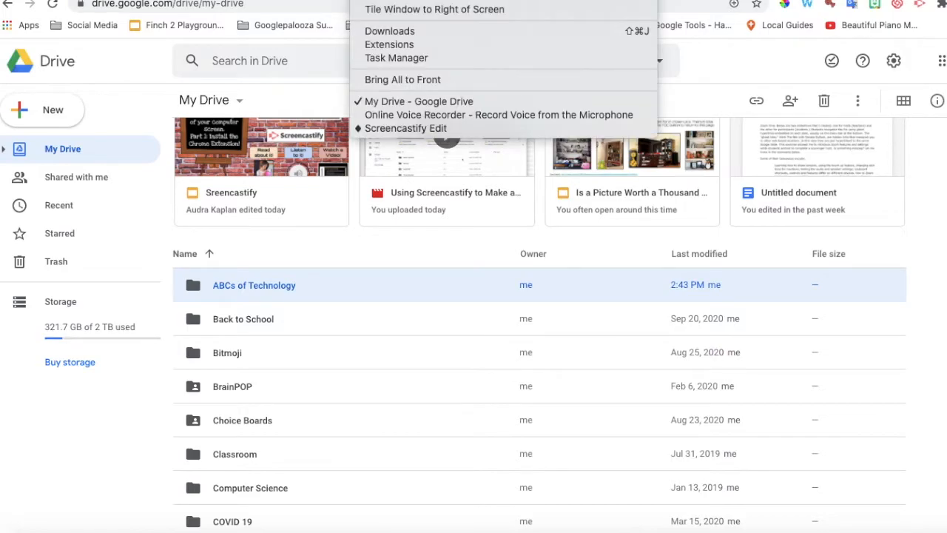
pyautogui.click(429, 115)
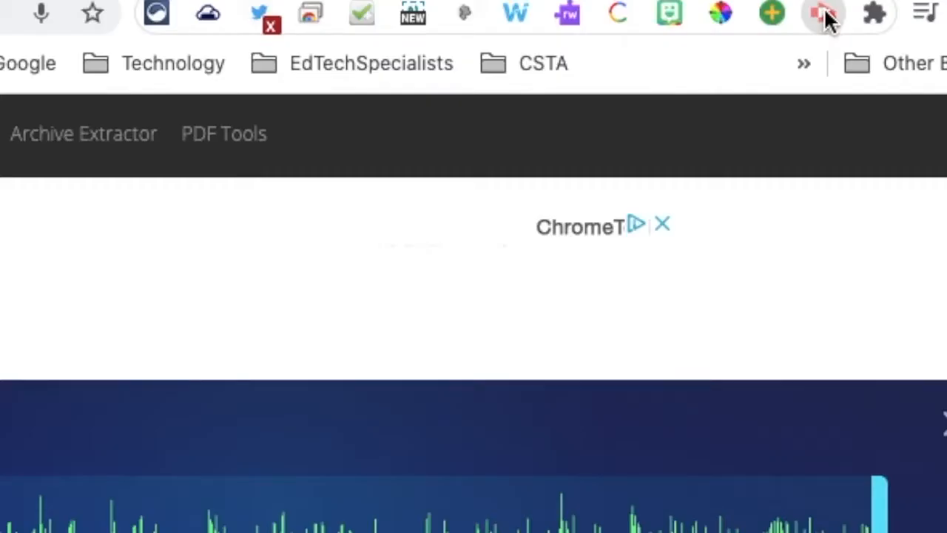
pyautogui.click(824, 15)
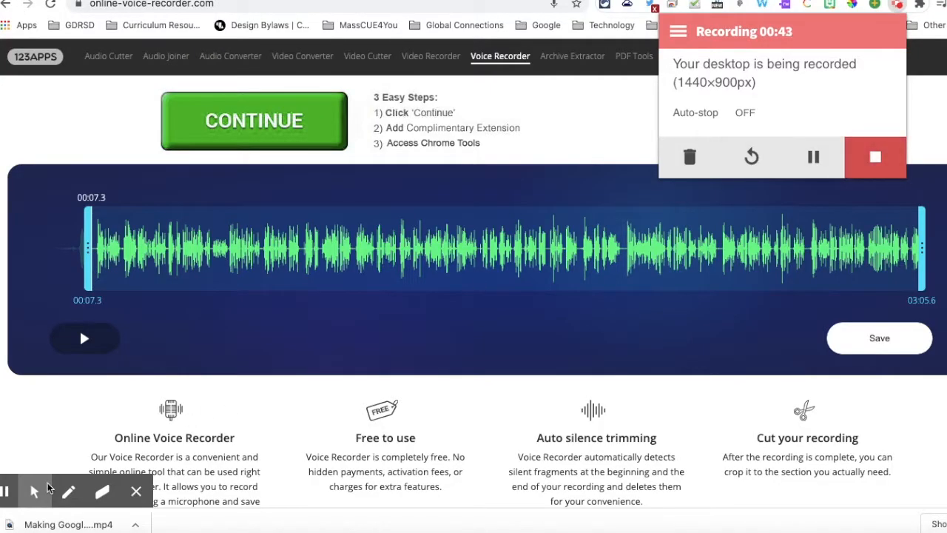
pyautogui.click(6, 494)
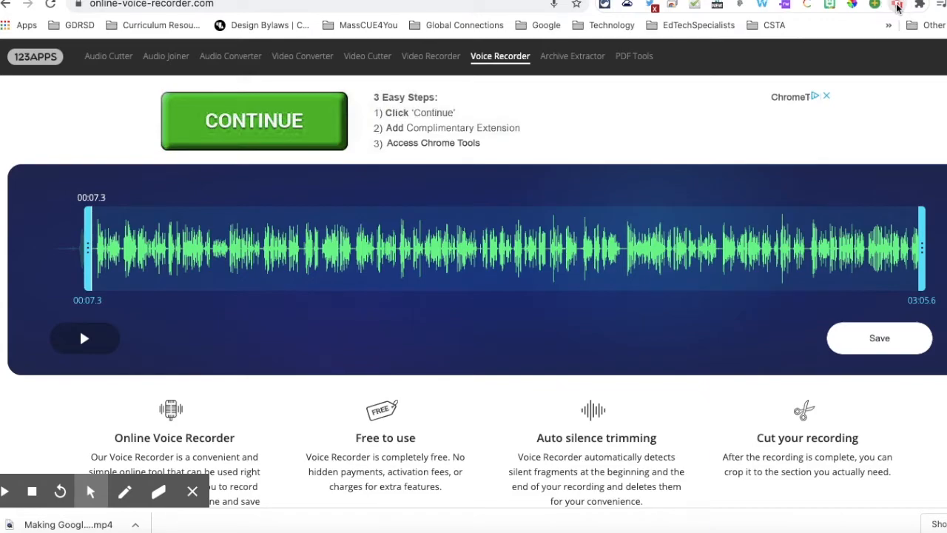
pyautogui.click(897, 7)
pyautogui.click(876, 152)
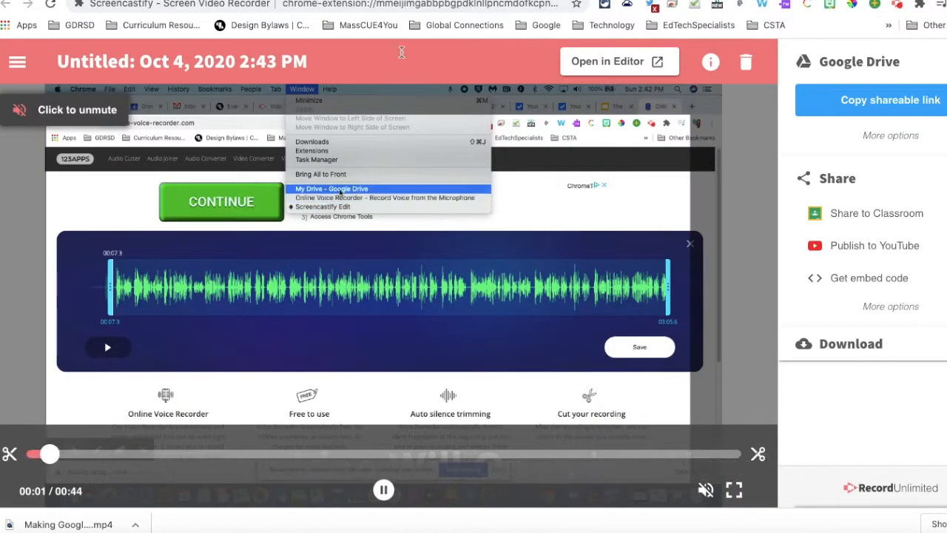
# - Rename the untitled recording "Using Screencastify"
pyautogui.click(128, 58)
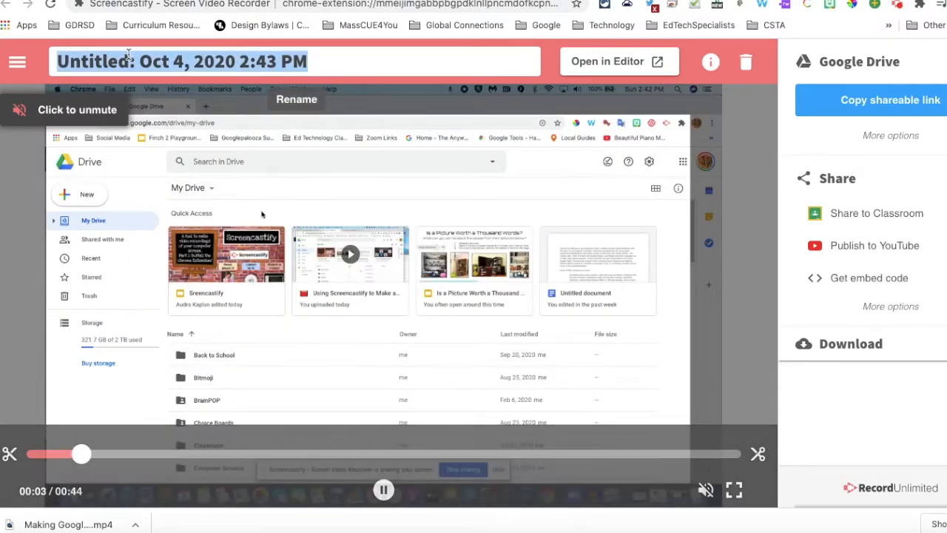
pyautogui.write('Using Screenca')
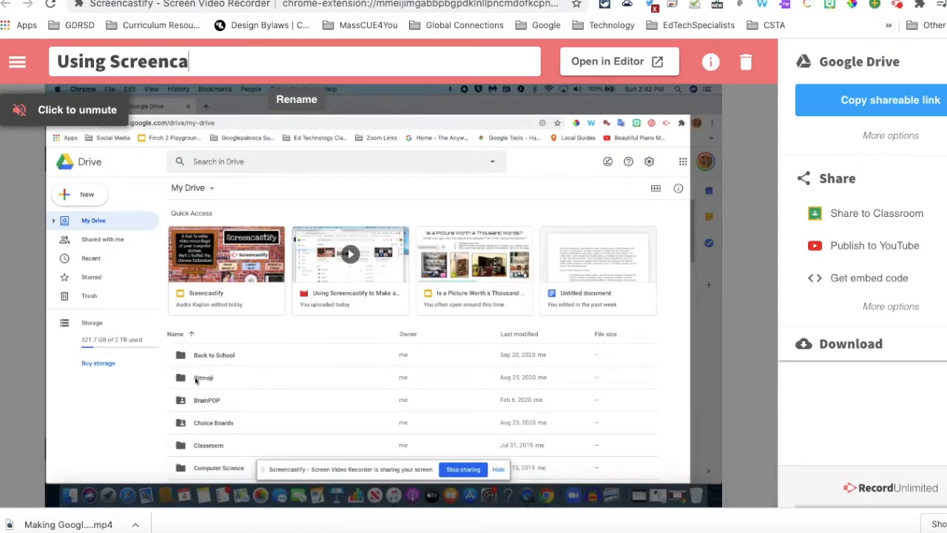
pyautogui.write('stify')
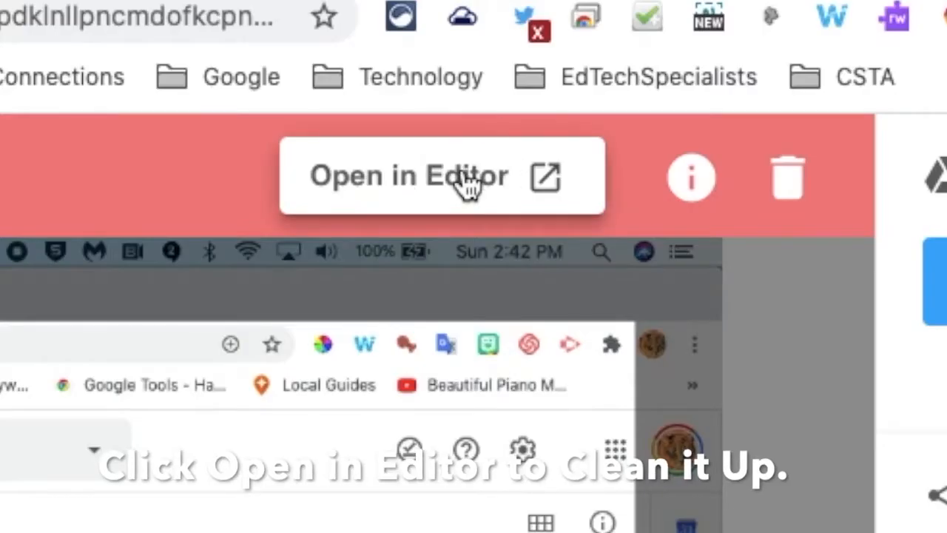
# - Open the recording in the Screencastify editor and enlarge the timeline scale so individual moments are easier to edit
pyautogui.click(628, 60)
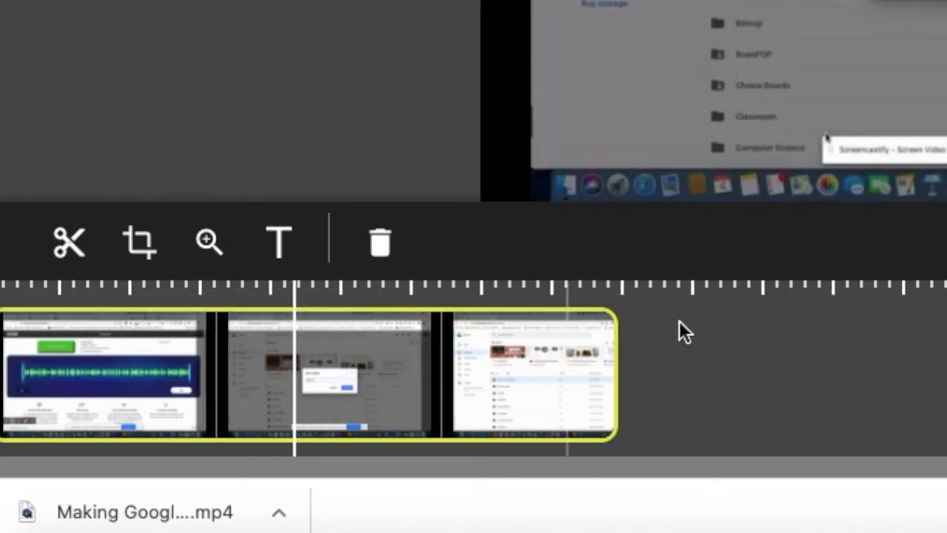
pyautogui.click(728, 352)
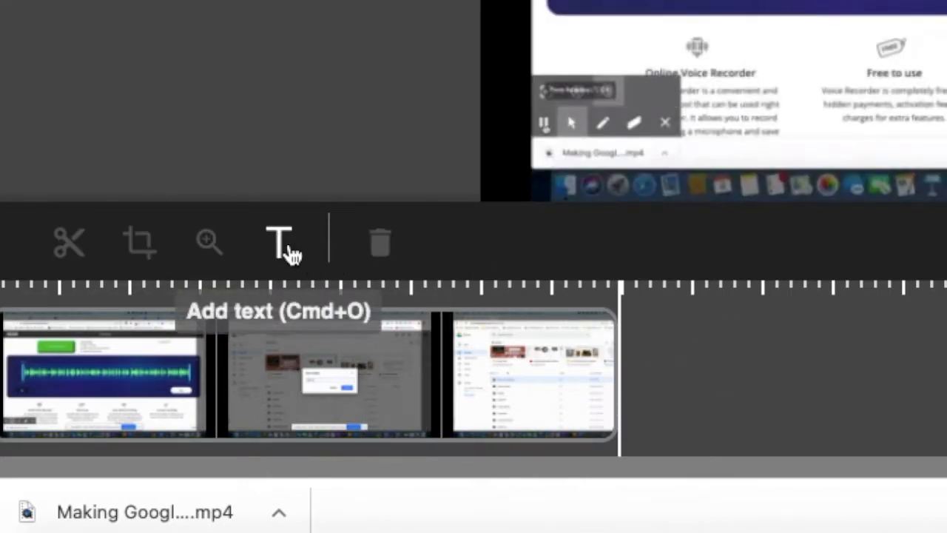
pyautogui.click(478, 370)
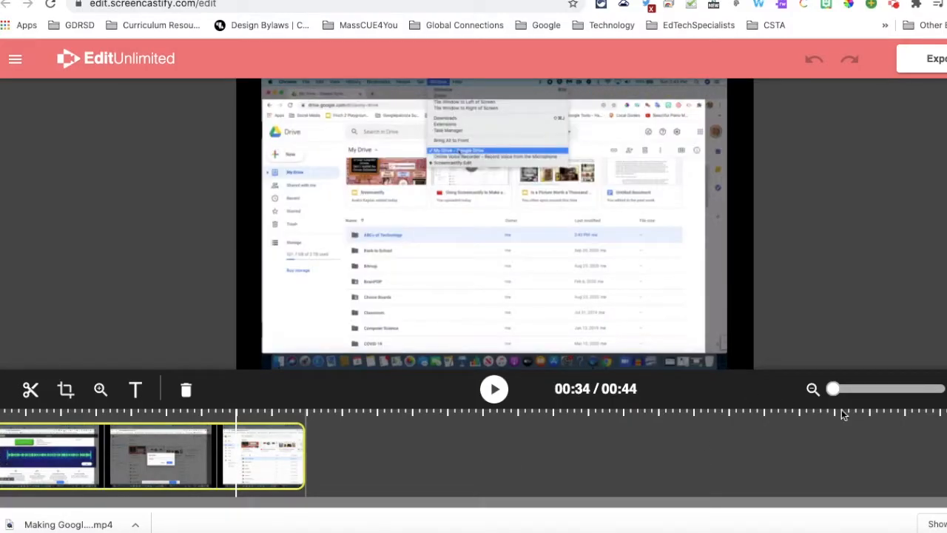
pyautogui.moveTo(835, 390); pyautogui.dragTo(863, 390)
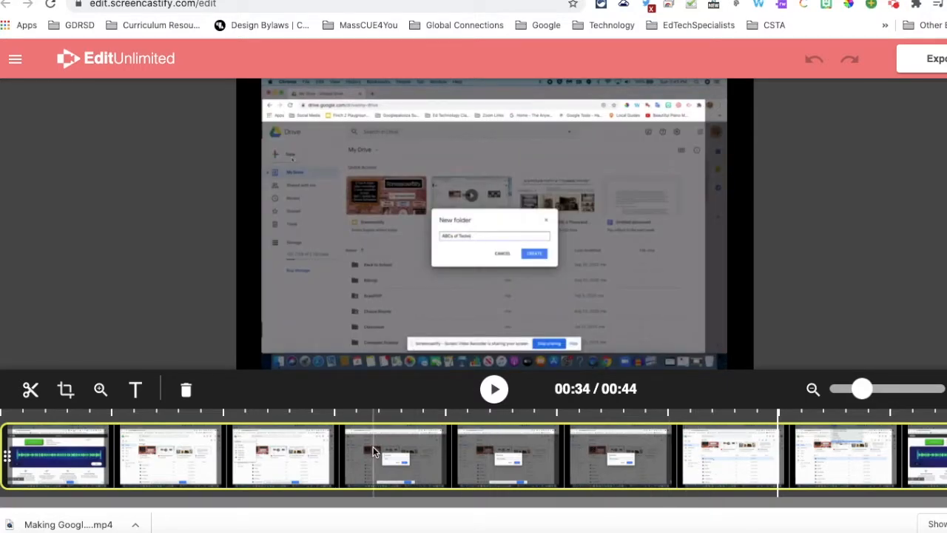
# - Split the clip just before the Google Drive window appears and delete the opening Voice Recorder segment
pyautogui.click(3, 438)
pyautogui.press('space')
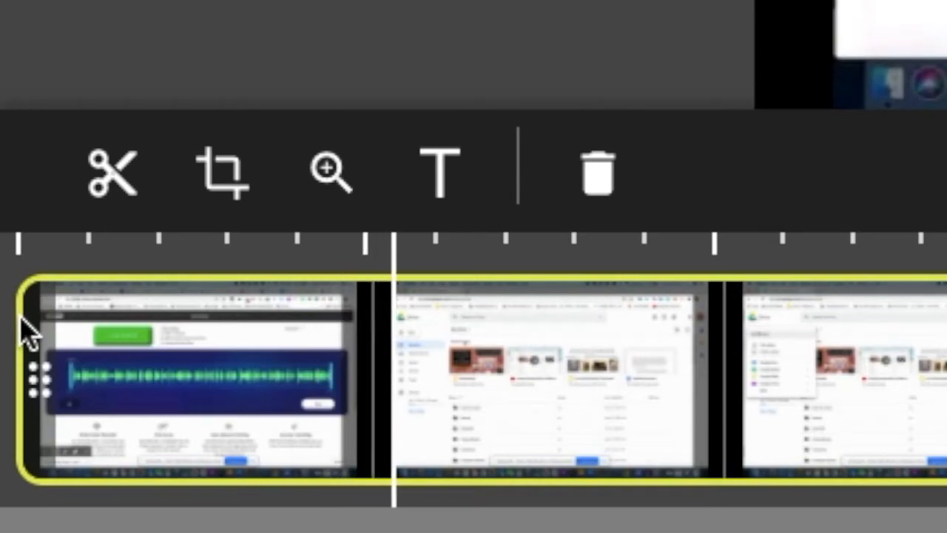
pyautogui.click(249, 360)
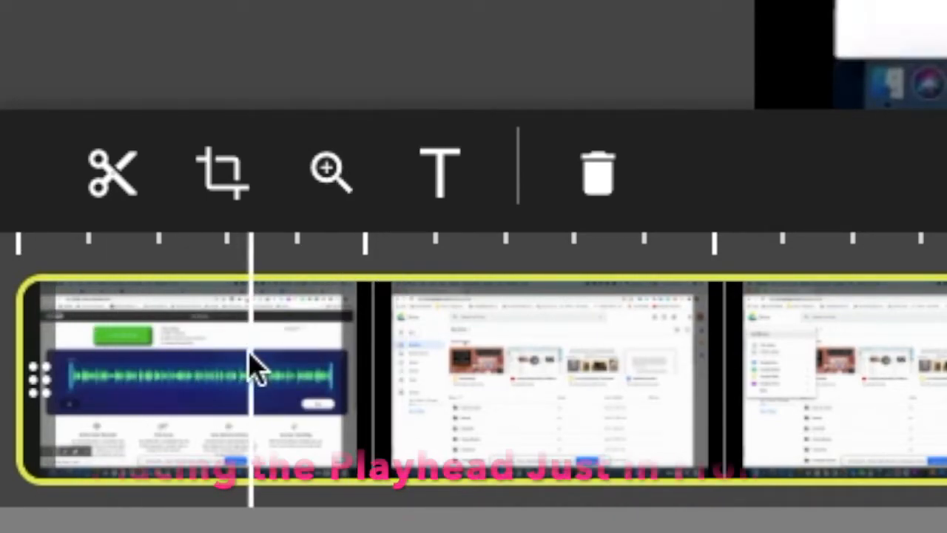
pyautogui.click(200, 362)
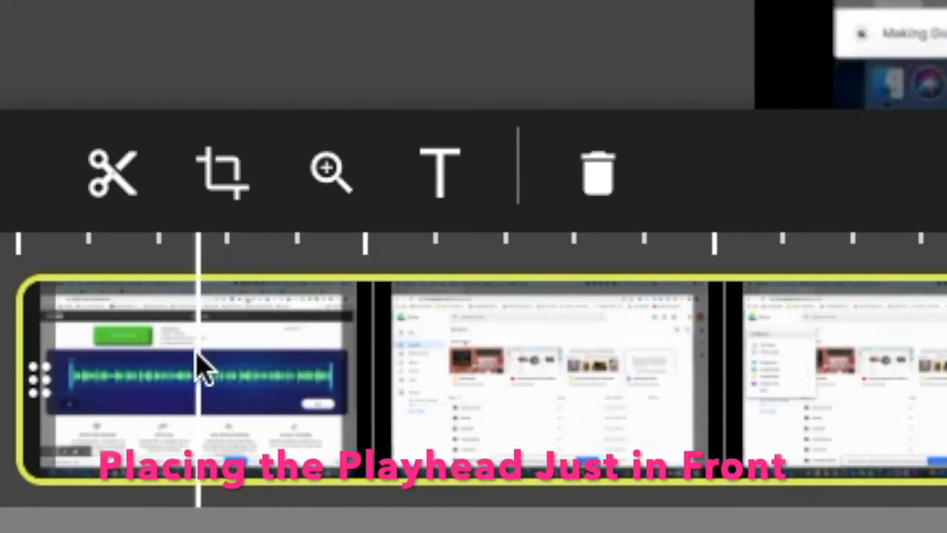
pyautogui.click(200, 364)
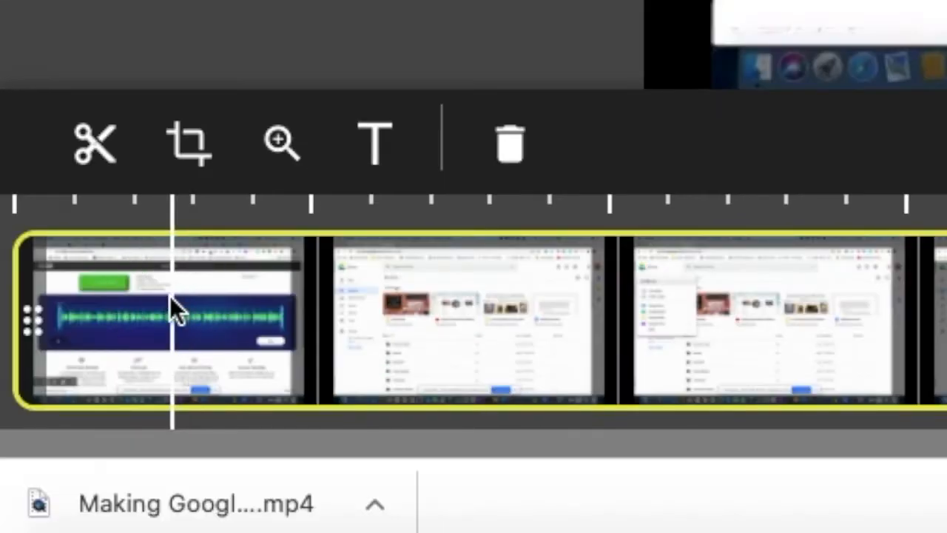
pyautogui.click(95, 145)
pyautogui.click(109, 328)
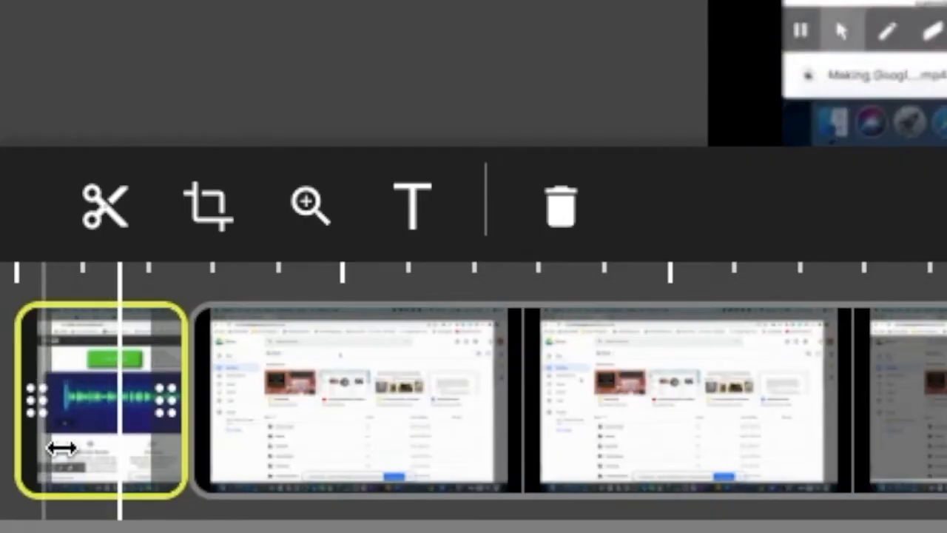
pyautogui.click(556, 205)
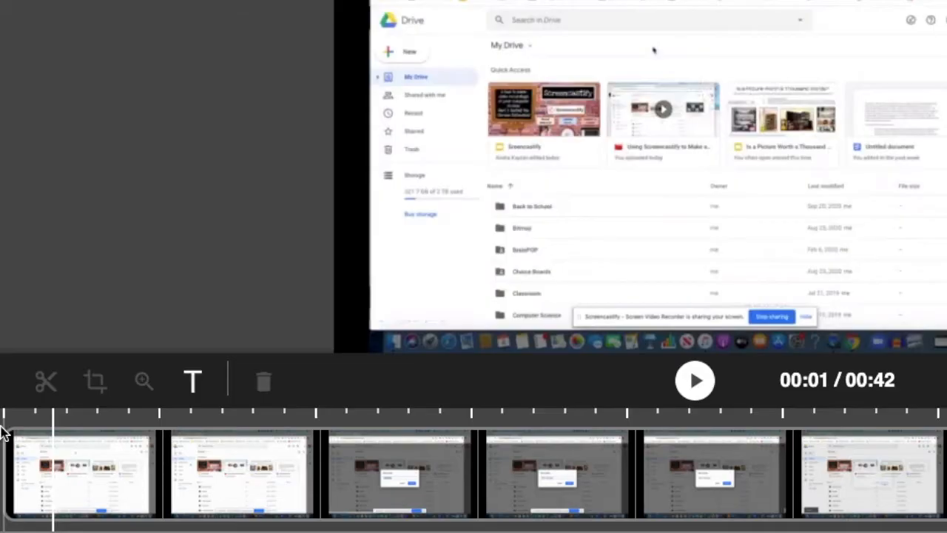
# - Play the clip from the start and split it at 00:07, just before the New menu opens in Drive
pyautogui.click(2, 429)
pyautogui.press('space')
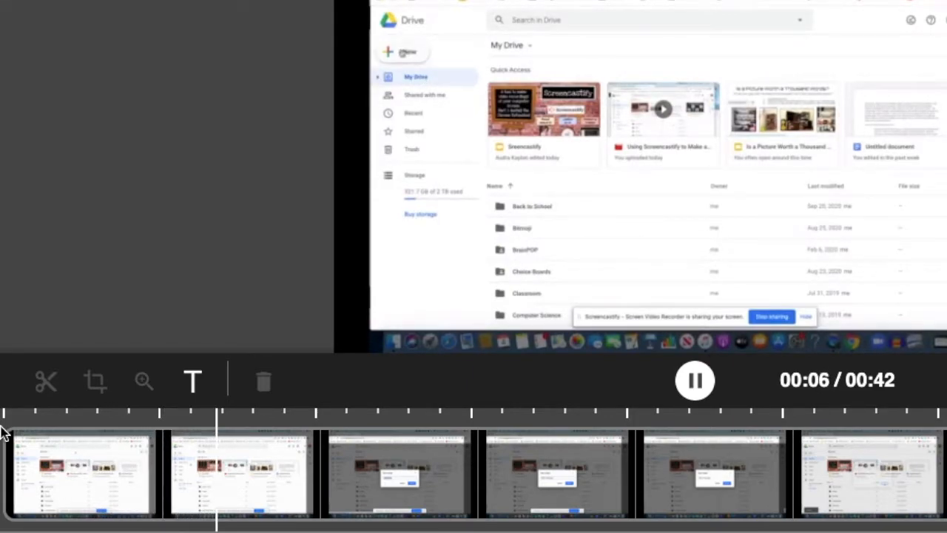
pyautogui.press('space')
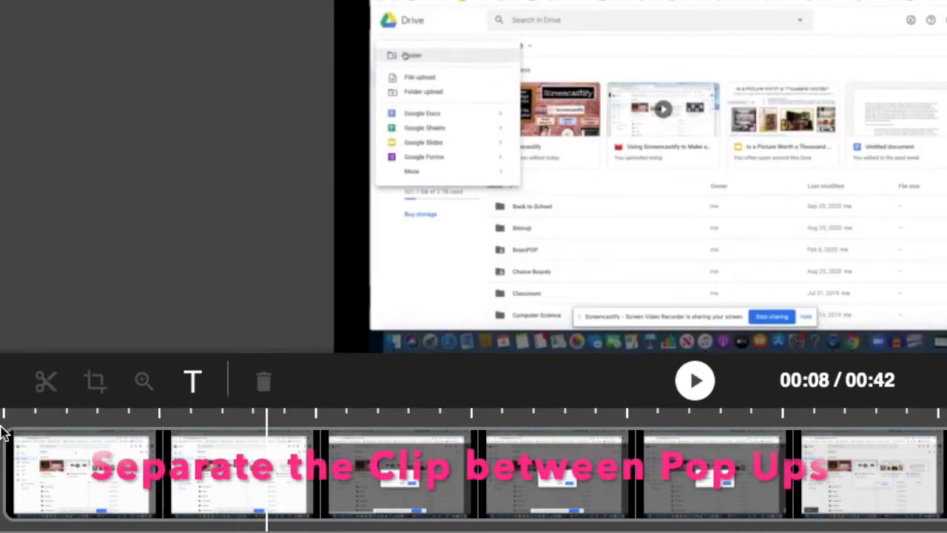
pyautogui.click(209, 480)
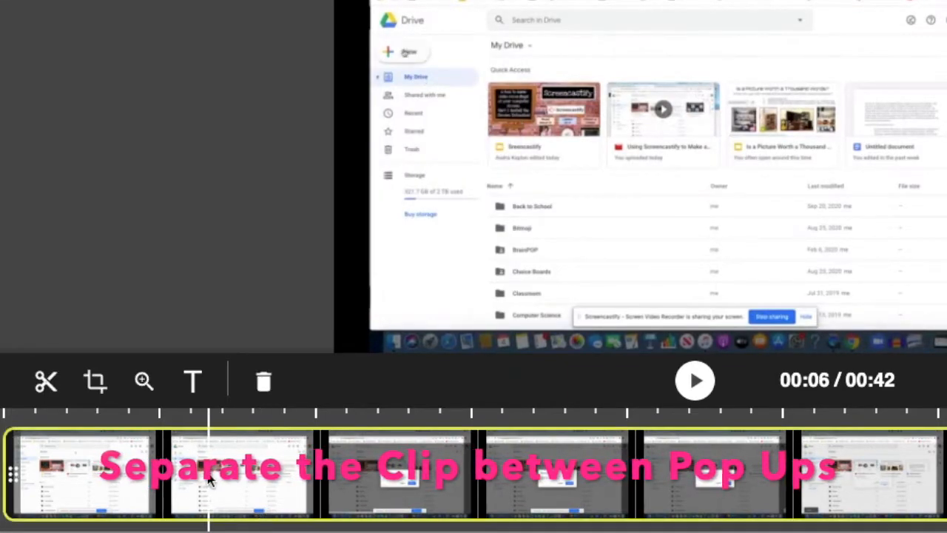
pyautogui.press('space')
pyautogui.press('space')
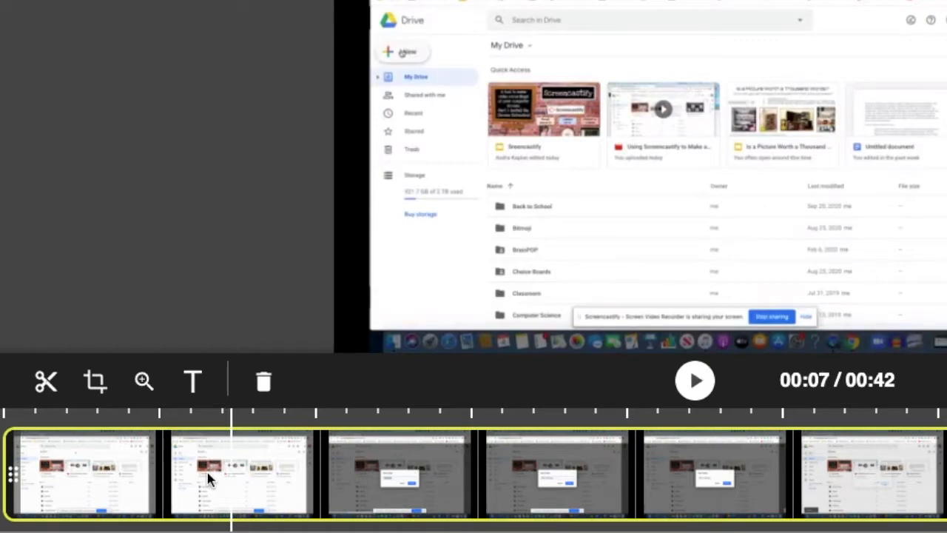
pyautogui.click(46, 381)
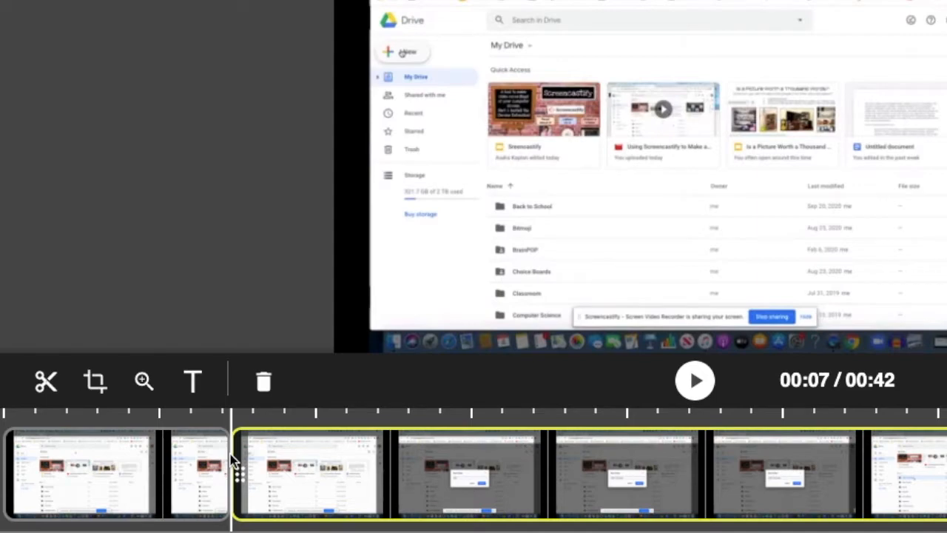
# - Split the clip again at 00:10, after the New menu closes, and select the short segment showing the menu
pyautogui.press('space')
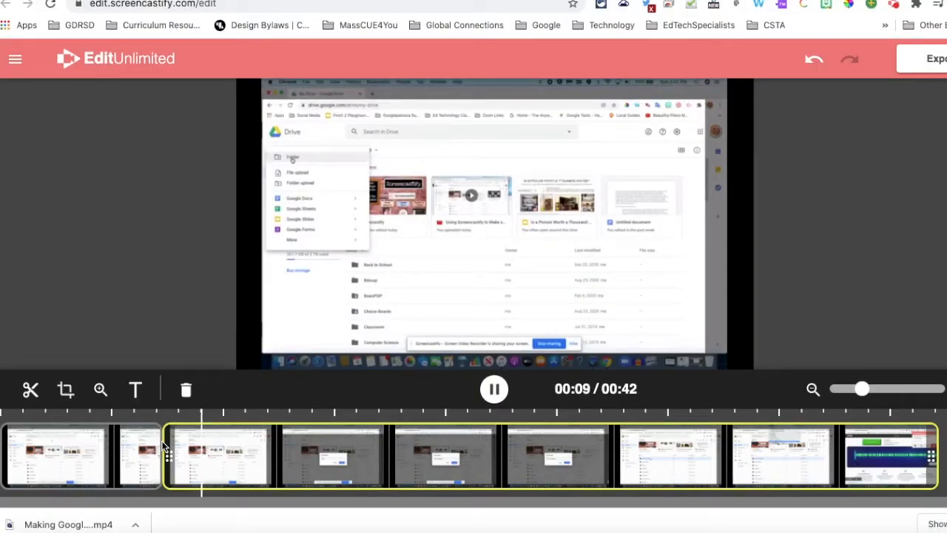
pyautogui.press('space')
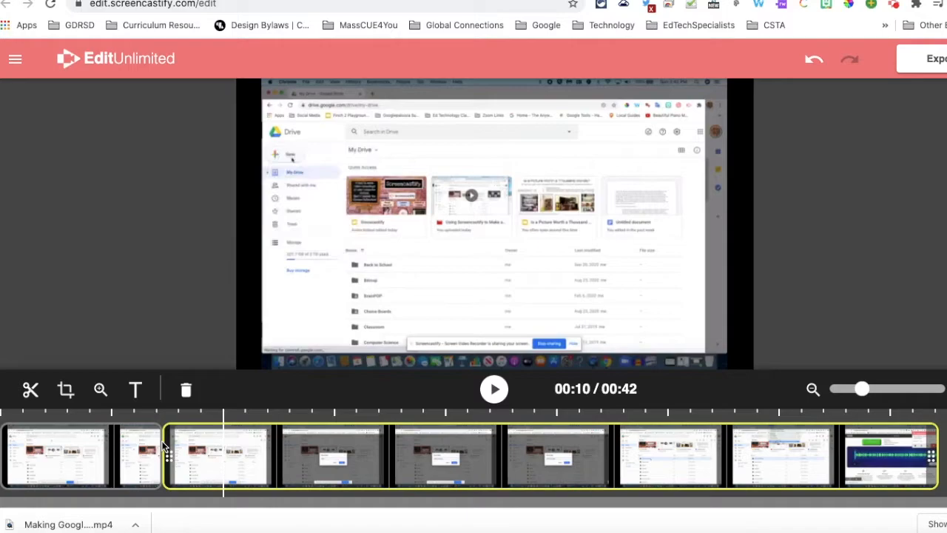
pyautogui.click(30, 389)
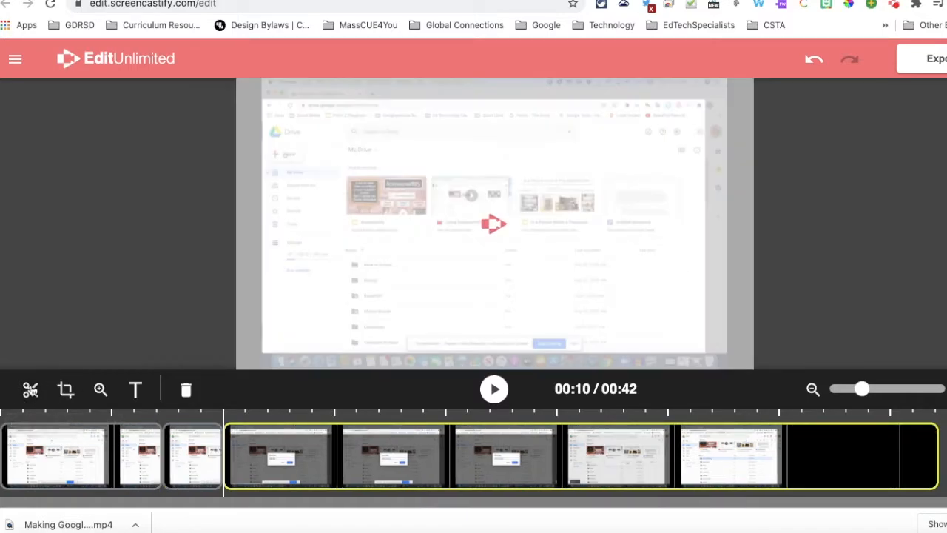
pyautogui.click(190, 450)
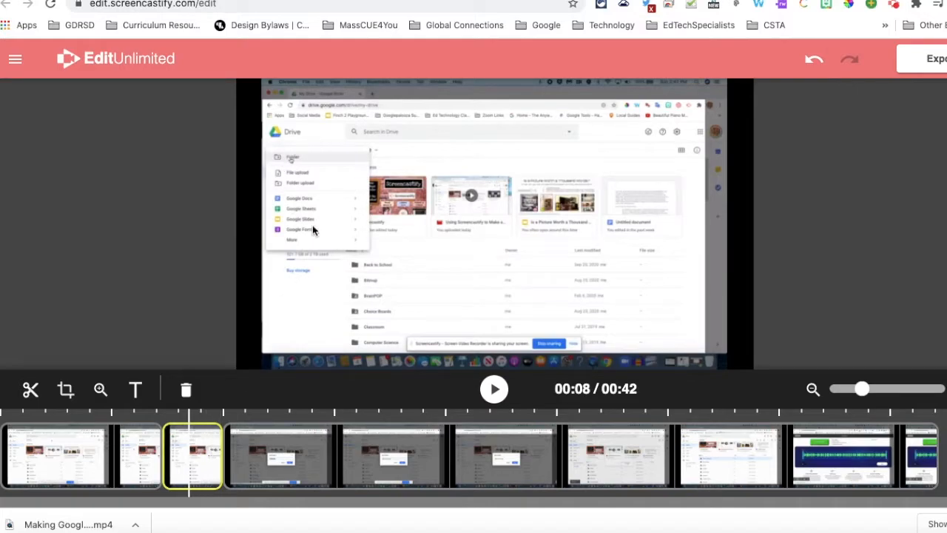
# - Play on from the end of the menu segment and split the clip at 00:24, where the New folder dialog closes
pyautogui.click(226, 420)
pyautogui.press('space')
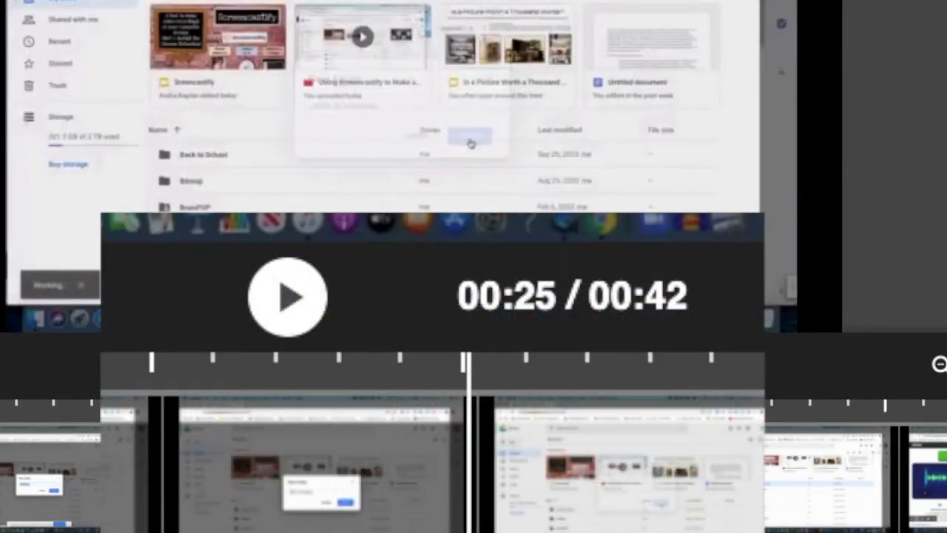
pyautogui.press('Left')
pyautogui.press('Left')
pyautogui.press('Left')
pyautogui.press('Left')
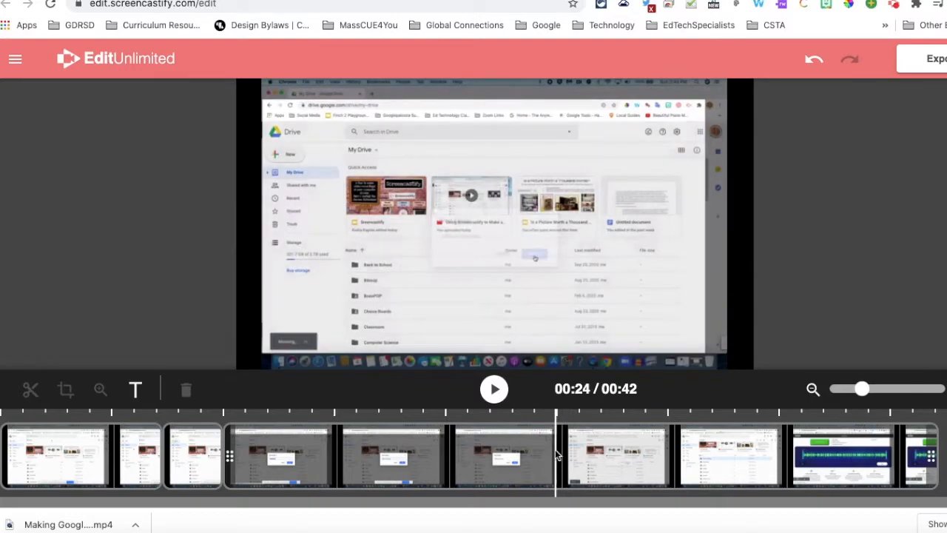
pyautogui.click(557, 454)
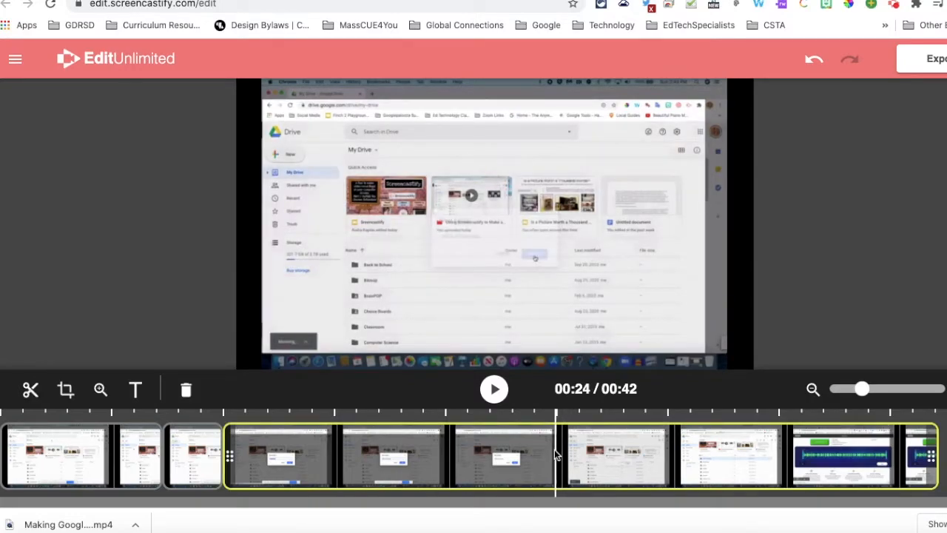
pyautogui.click(30, 389)
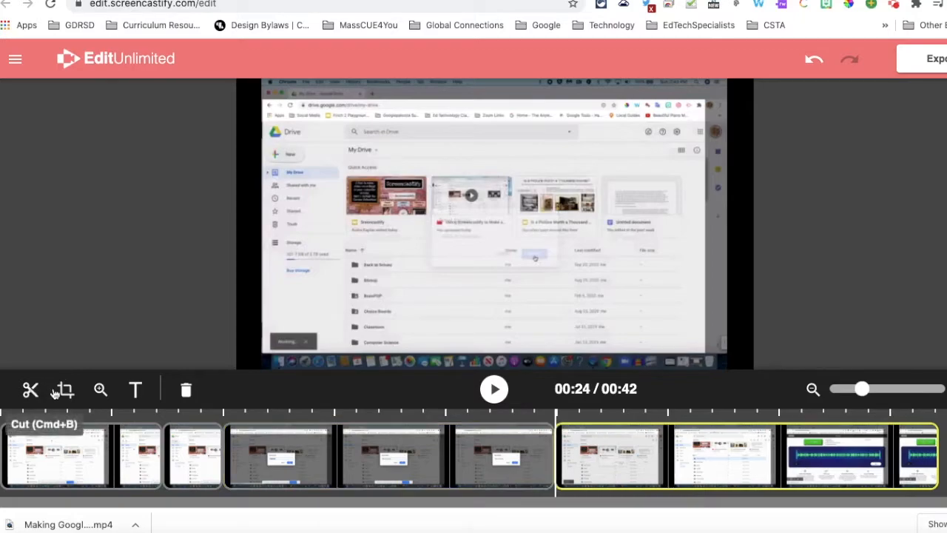
# - Split the clip again at 00:27, once the new folder is listed, and delete the short waiting segment between the cuts
pyautogui.press('space')
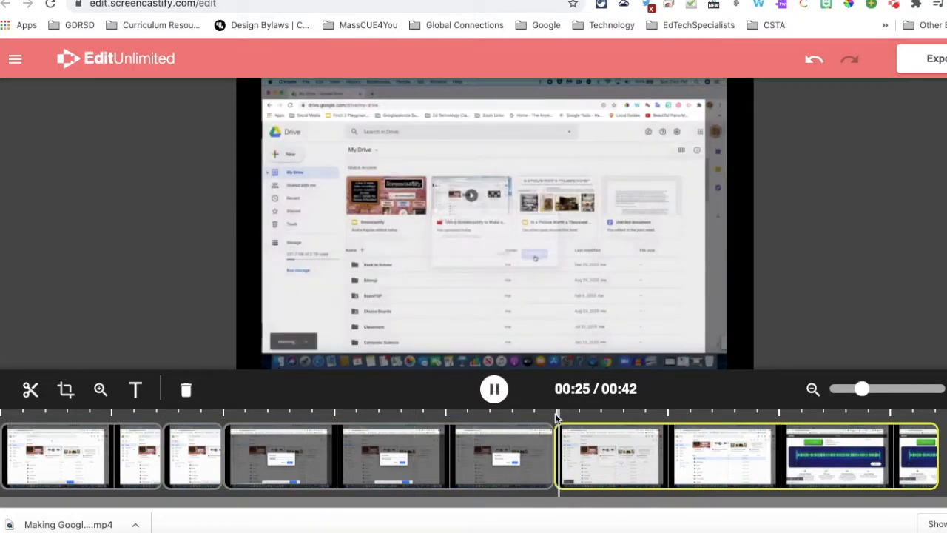
pyautogui.click(555, 413)
pyautogui.press('space')
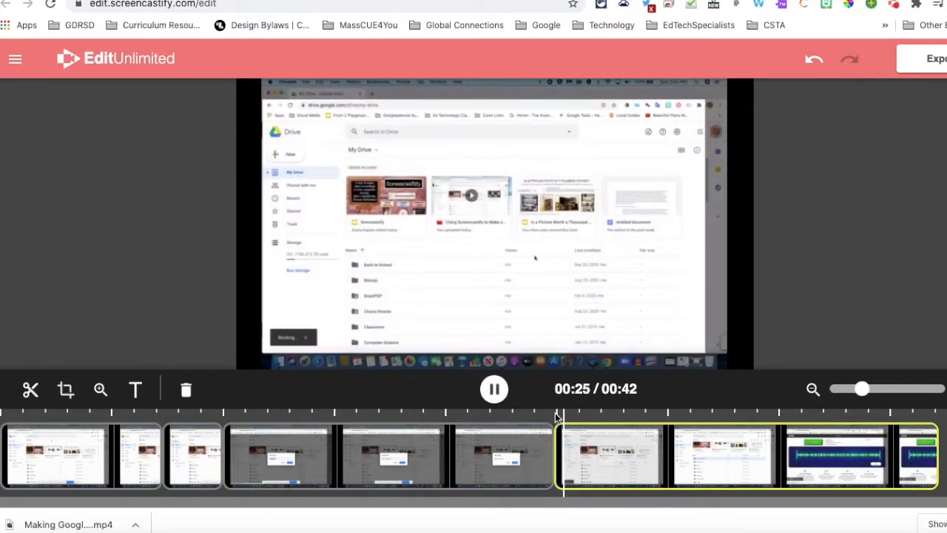
pyautogui.press('space')
pyautogui.click(30, 393)
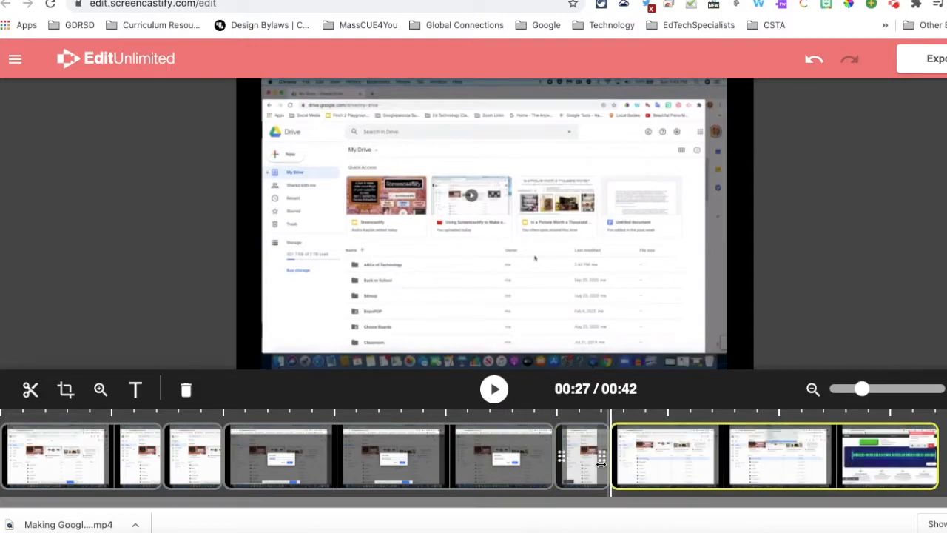
pyautogui.click(186, 390)
# - Play across the cut, split the last clip at 00:28 before the Voice Recorder page appears, and remove that closing segment
pyautogui.click(548, 426)
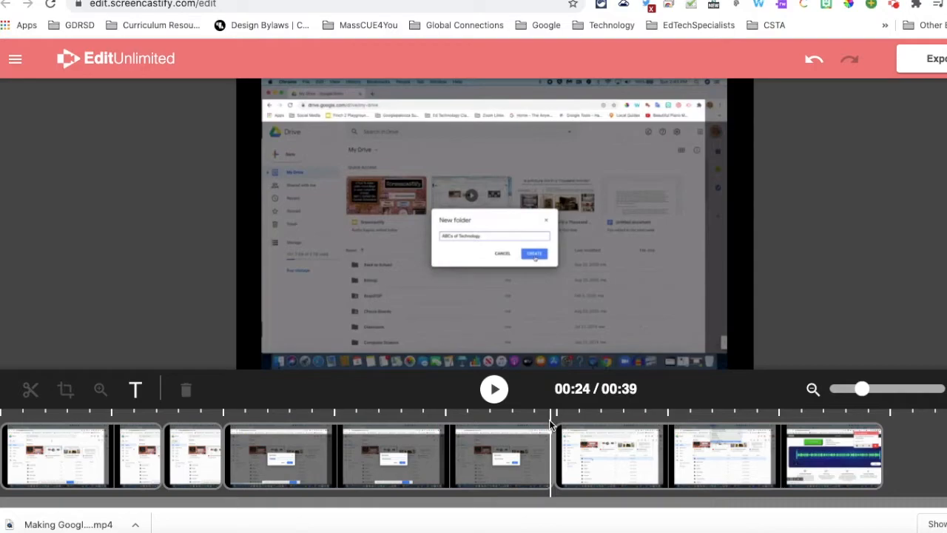
pyautogui.press('space')
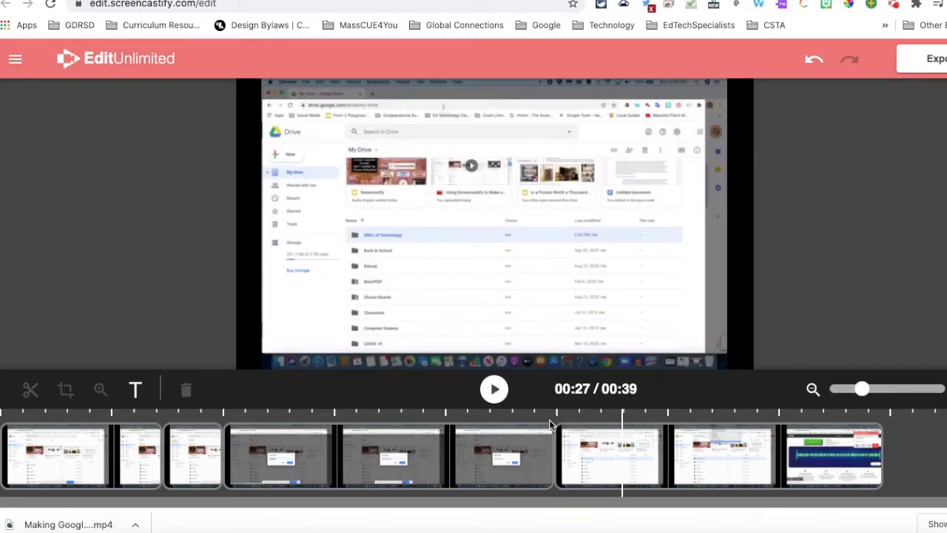
pyautogui.click(619, 461)
pyautogui.click(623, 461)
pyautogui.click(30, 389)
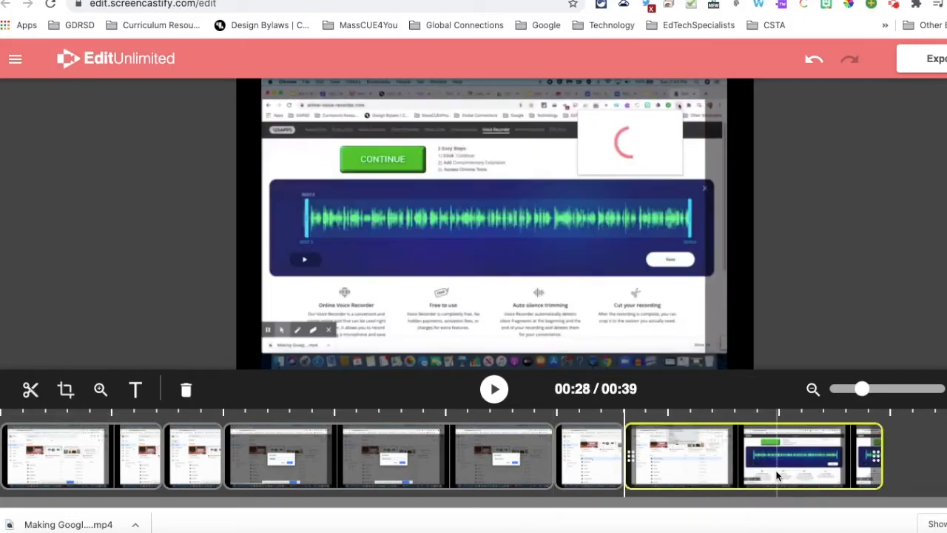
pyautogui.click(769, 470)
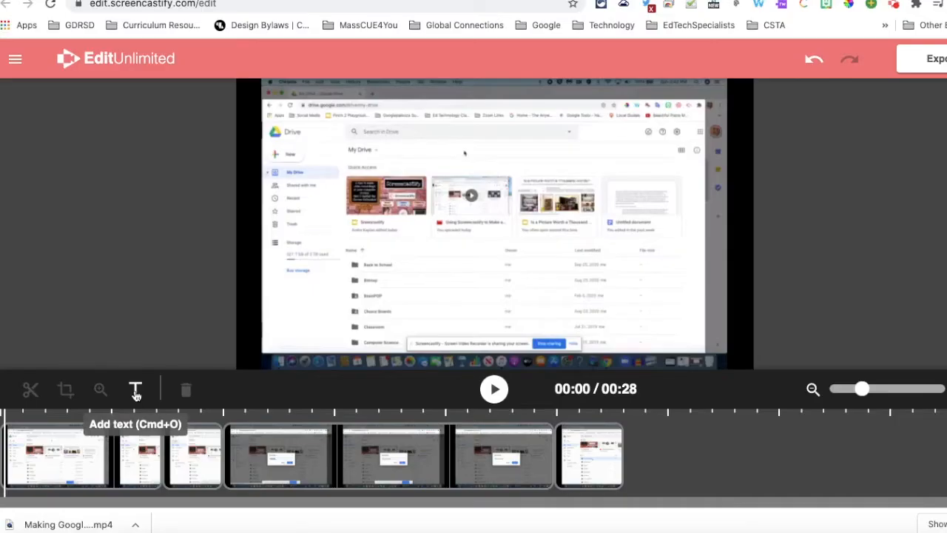
# - Add a text overlay at the start of the video reading "Making a New Google Drive Folder"
pyautogui.click(135, 389)
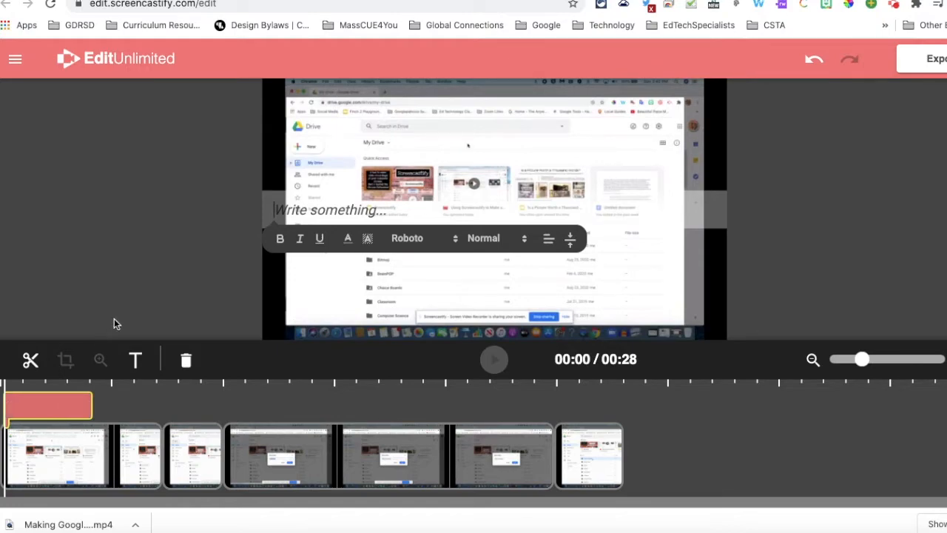
pyautogui.write('Making a New Google Driv')
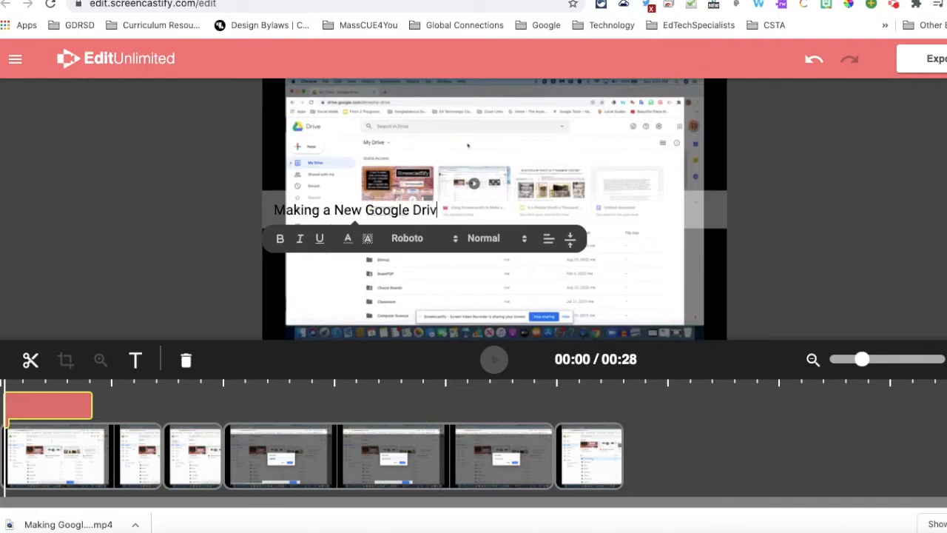
pyautogui.write('e Folder')
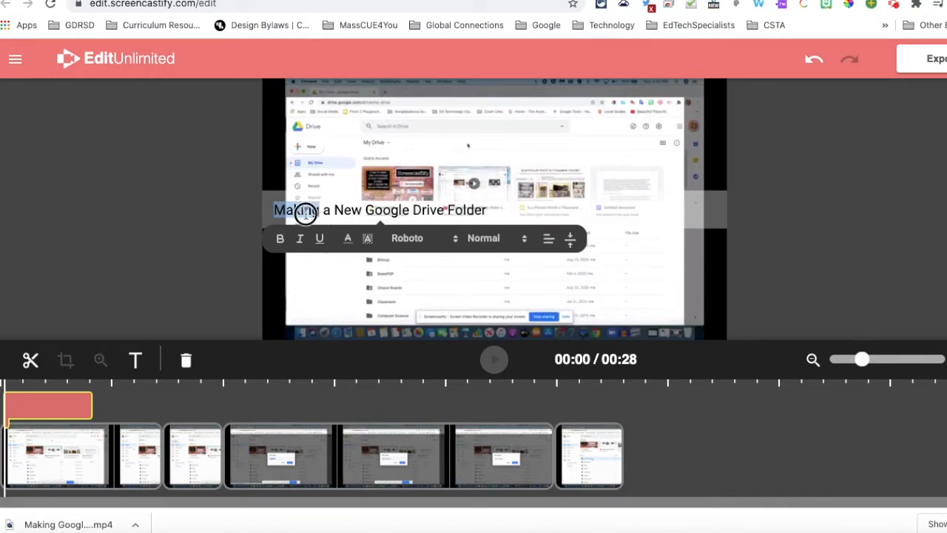
# - Set the whole title text in the Indie Flower font at Large size
pyautogui.moveTo(274, 210); pyautogui.dragTo(503, 212)
pyautogui.click(459, 239)
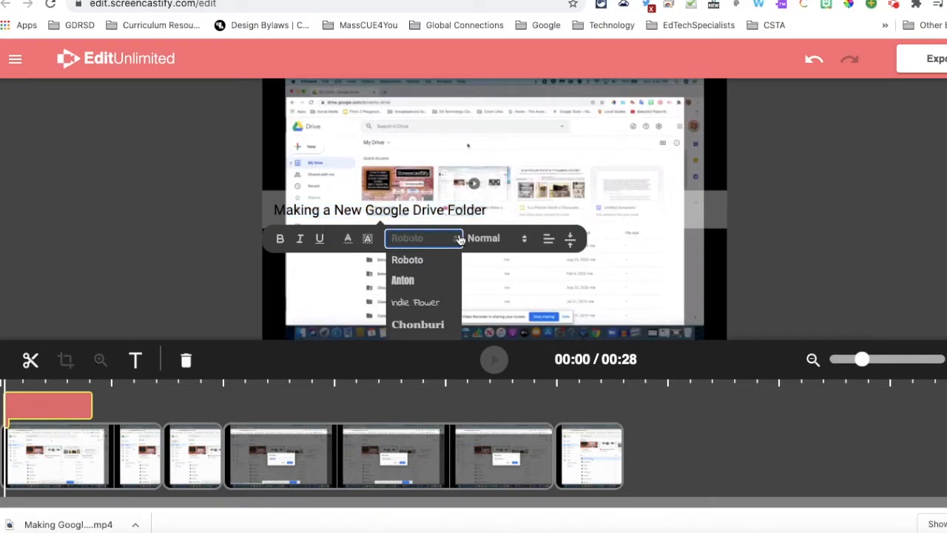
pyautogui.click(434, 303)
pyautogui.click(515, 242)
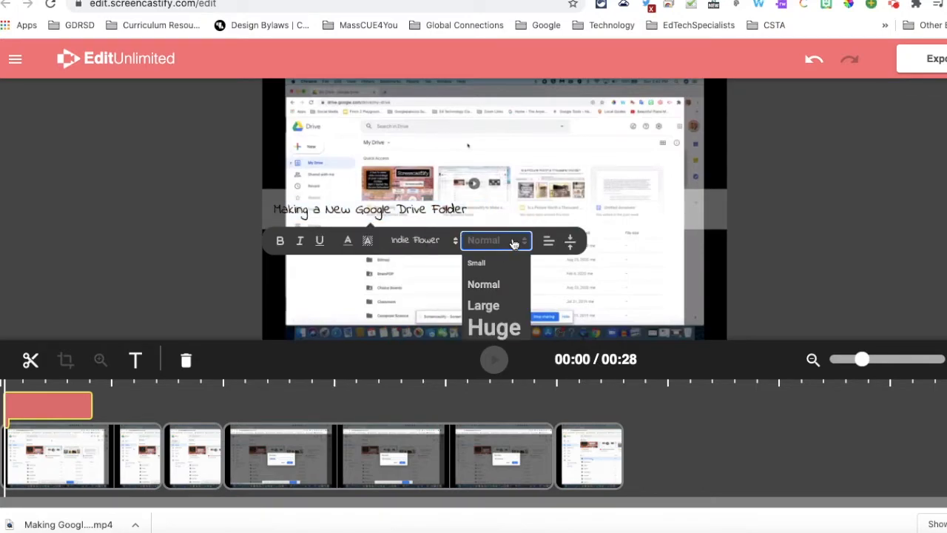
pyautogui.click(485, 306)
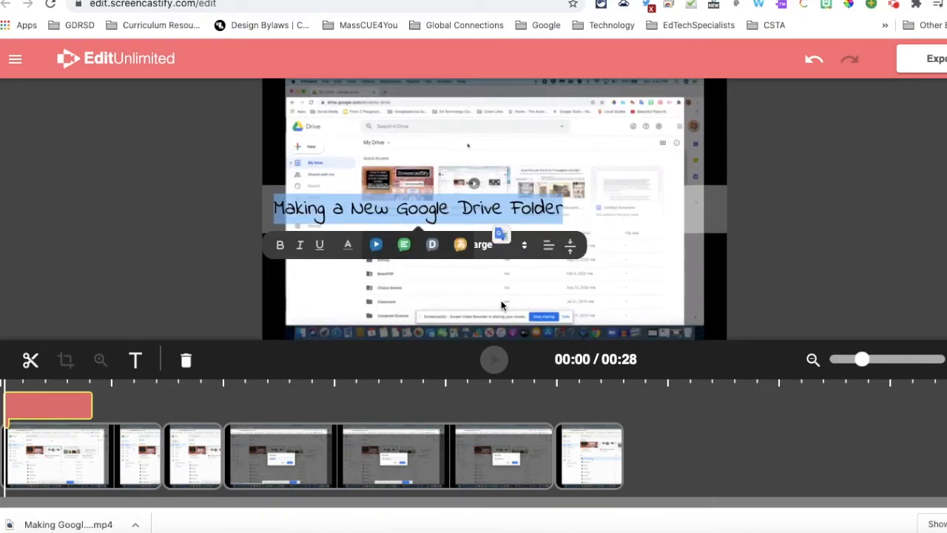
# - Centre the title horizontally and align it to the top of the video frame
pyautogui.click(548, 245)
pyautogui.click(549, 281)
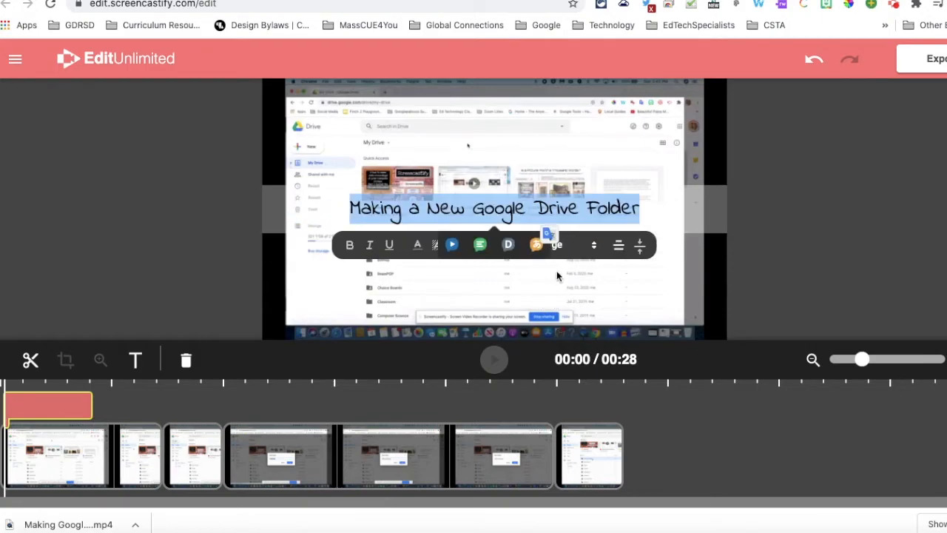
pyautogui.click(638, 247)
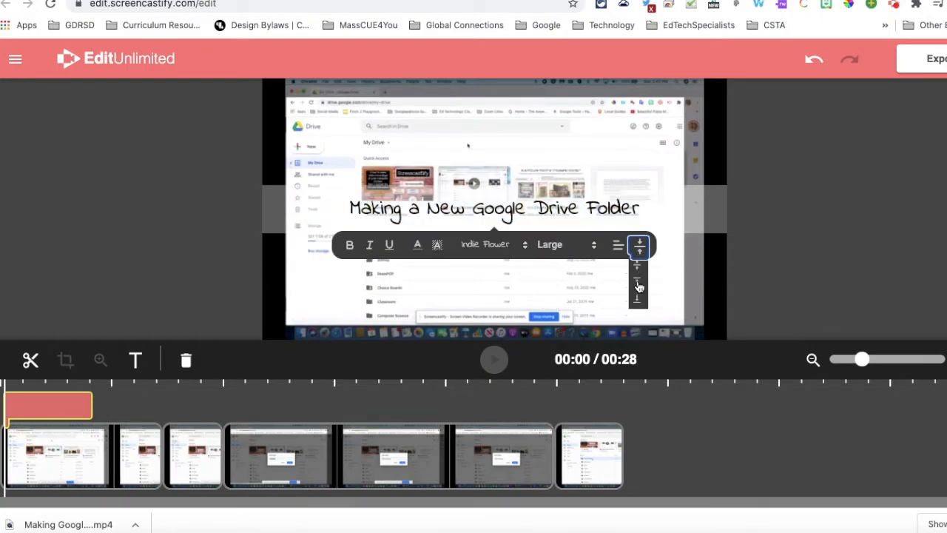
pyautogui.click(637, 264)
# - Give the title text a green background colour and finish editing the overlay
pyautogui.click(435, 139)
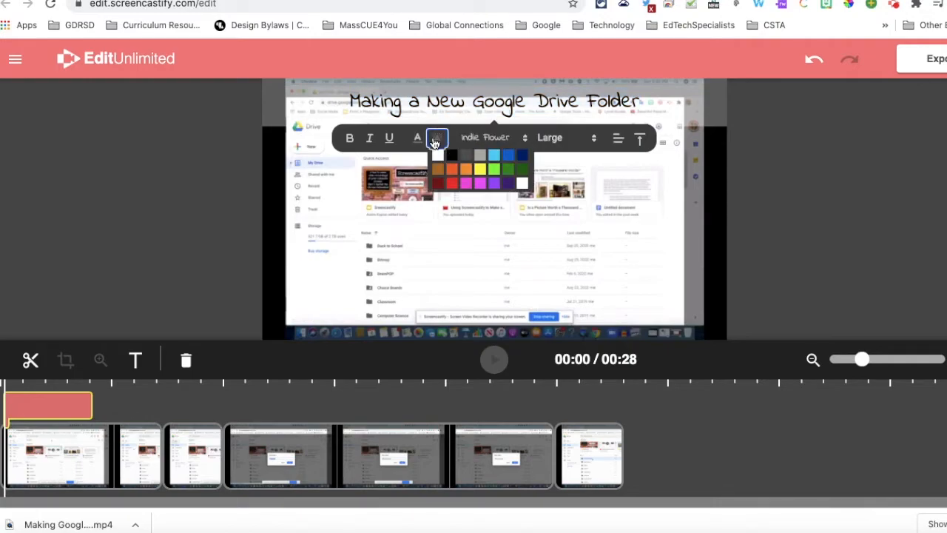
pyautogui.click(507, 172)
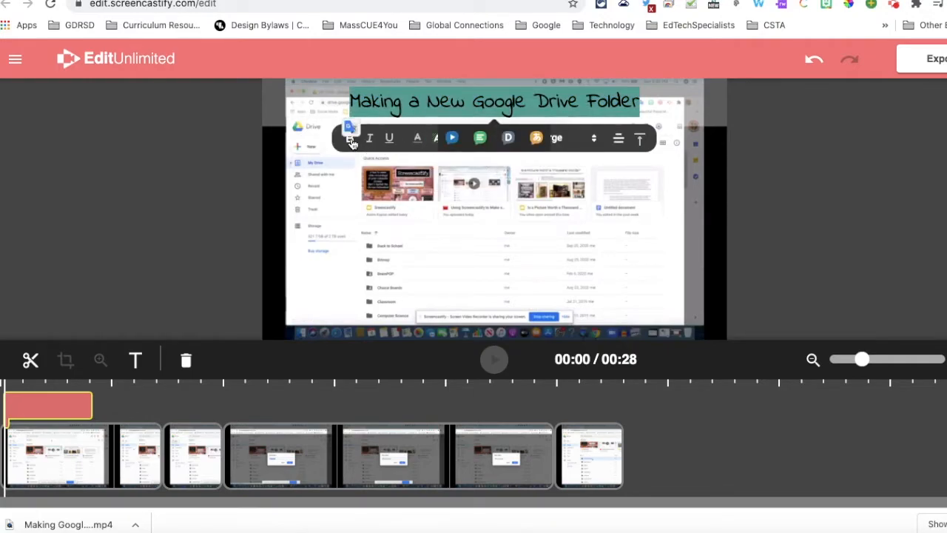
pyautogui.click(444, 253)
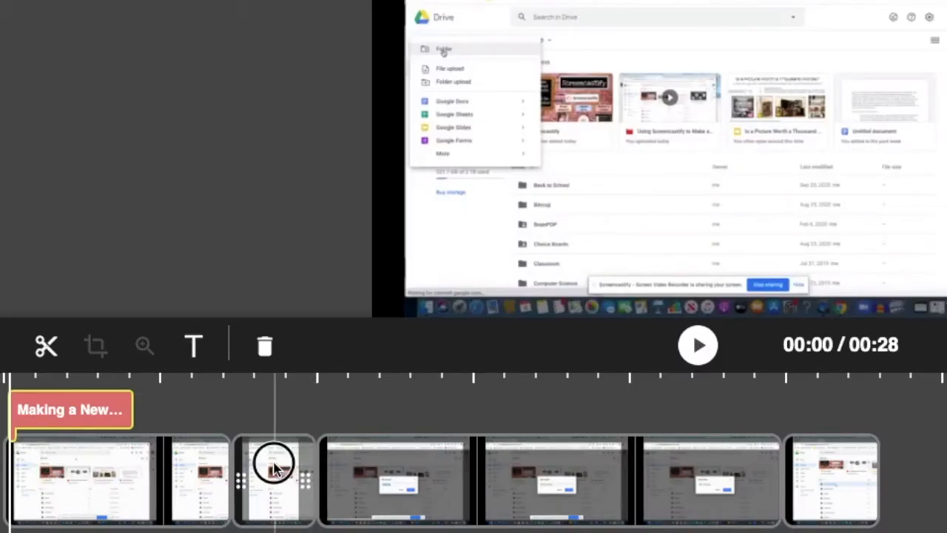
# - Add a zoom effect to the short New menu segment and move its focus area over the open menu
pyautogui.click(275, 470)
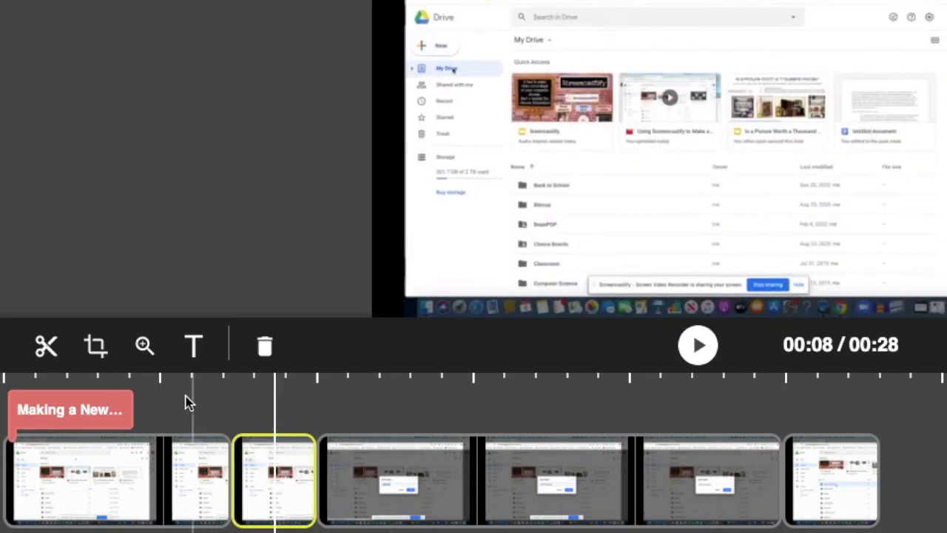
pyautogui.click(144, 347)
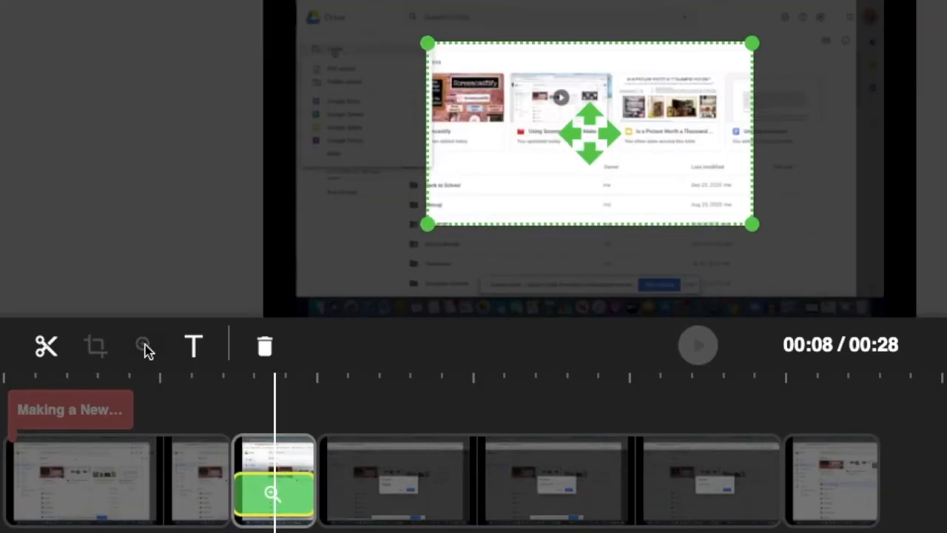
pyautogui.moveTo(714, 137); pyautogui.dragTo(514, 100)
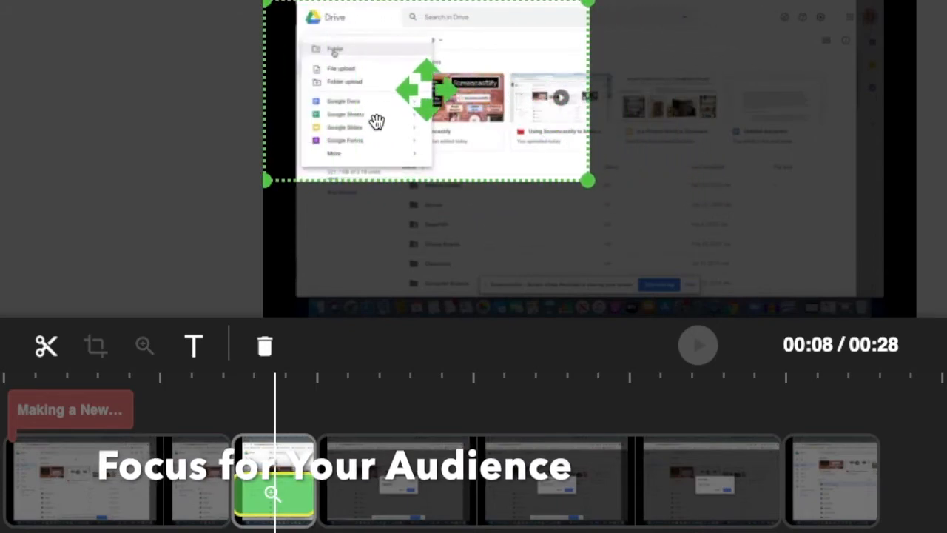
pyautogui.click(321, 398)
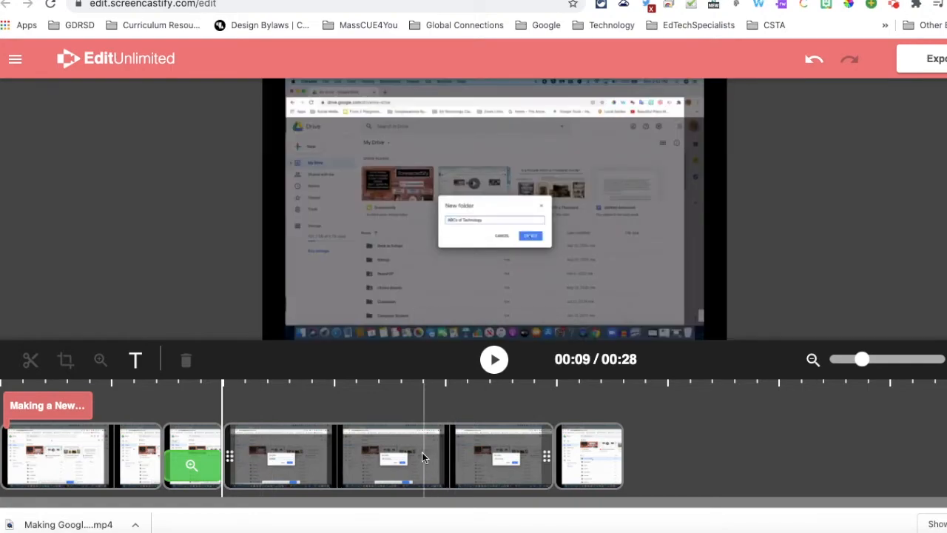
# - Add a zoom effect at 00:13 in the New folder segment and fit its focus area around the dialog
pyautogui.click(295, 445)
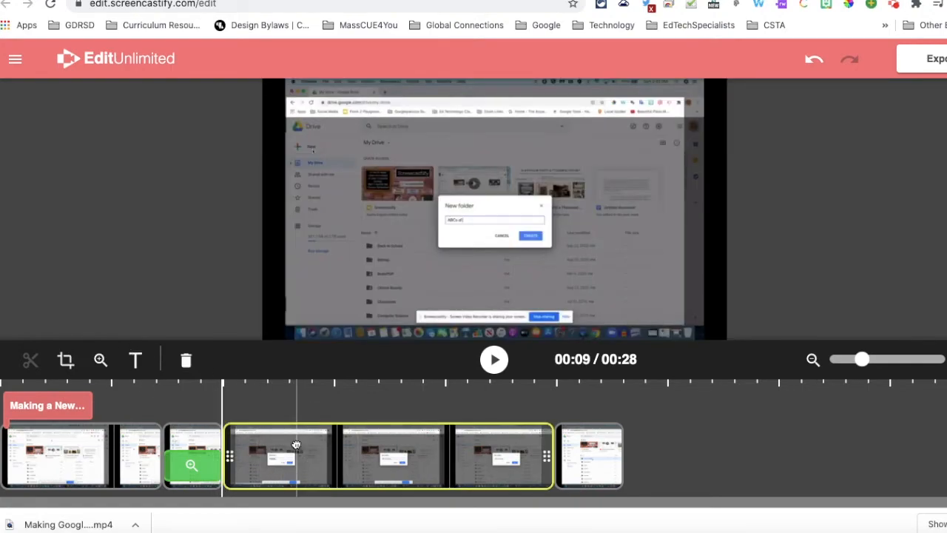
pyautogui.click(101, 360)
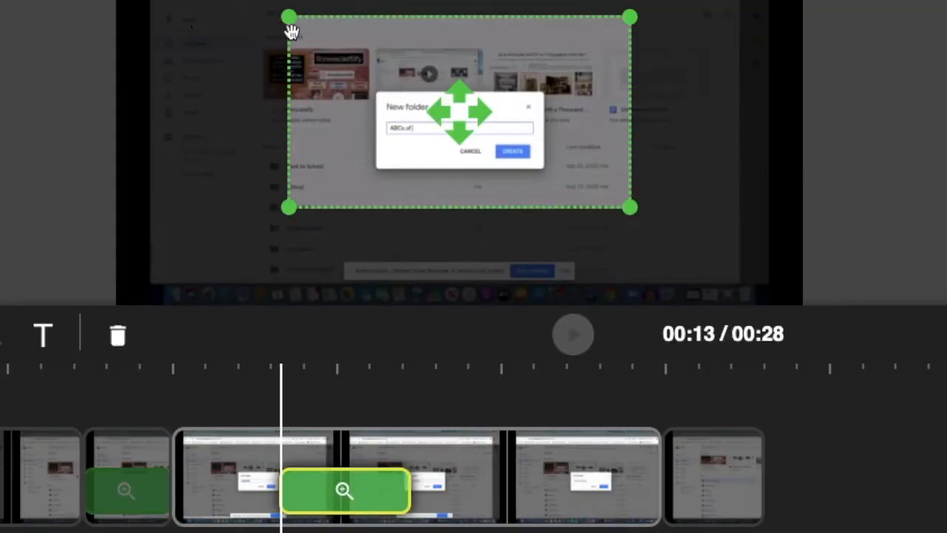
pyautogui.moveTo(289, 27); pyautogui.dragTo(364, 59)
pyautogui.moveTo(498, 144); pyautogui.dragTo(494, 145)
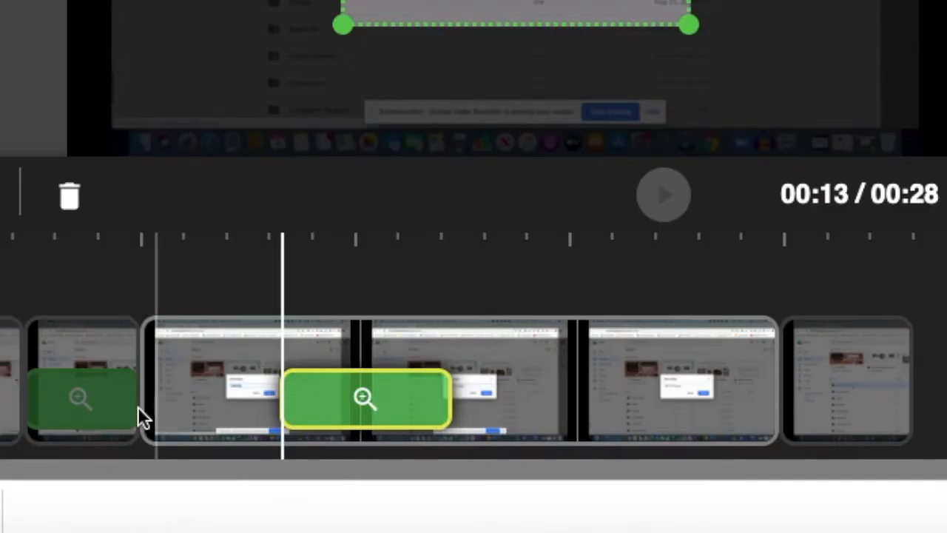
# - Stretch the New folder zoom effect in both directions so it spans the entire segment
pyautogui.click(101, 408)
pyautogui.click(337, 408)
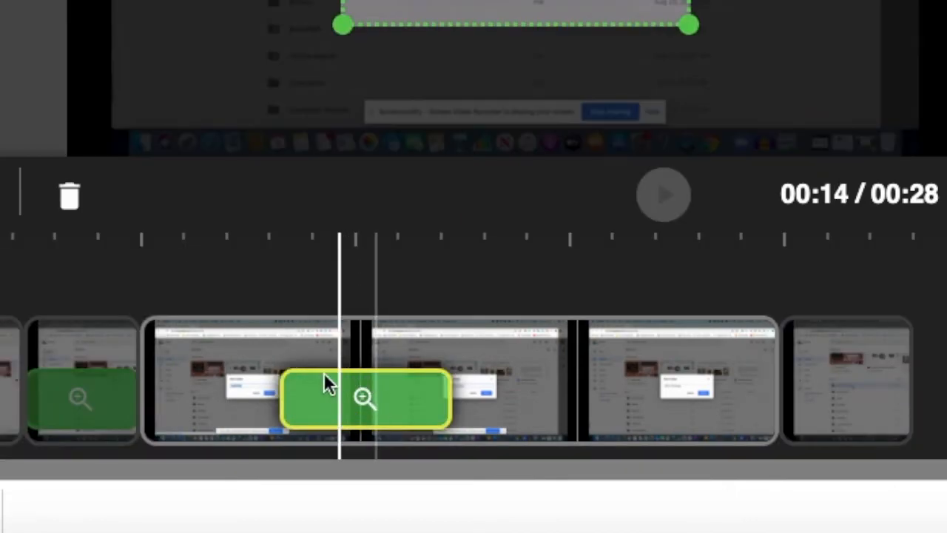
pyautogui.click(402, 398)
pyautogui.moveTo(435, 402); pyautogui.dragTo(774, 401)
pyautogui.moveTo(293, 399); pyautogui.dragTo(135, 398)
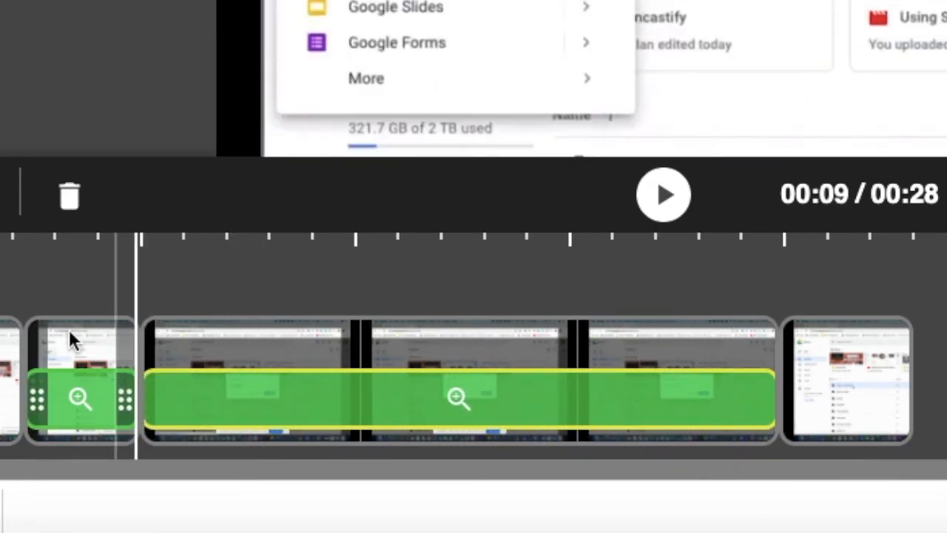
# - Play the edited video from the start to review the title, cuts and zoom effects
pyautogui.click(2, 296)
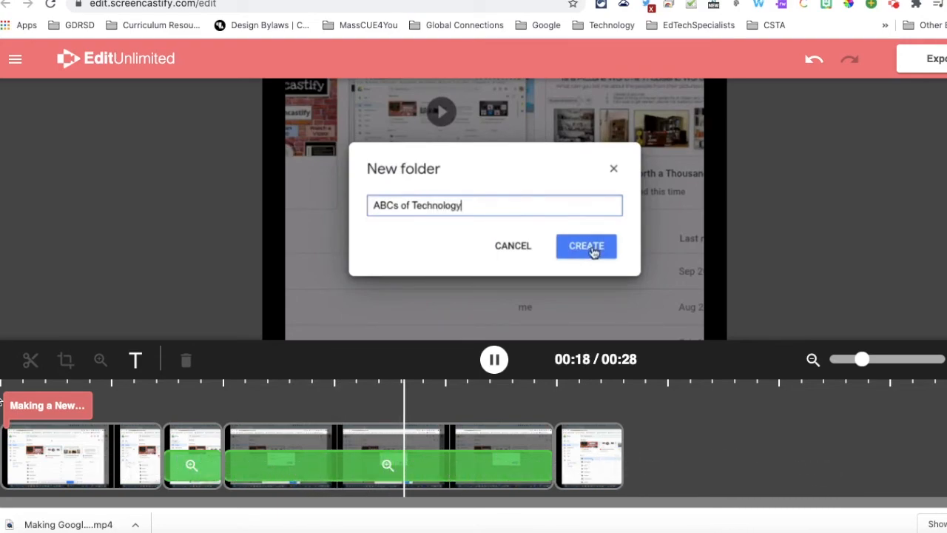
pyautogui.press('space')
pyautogui.press('space')
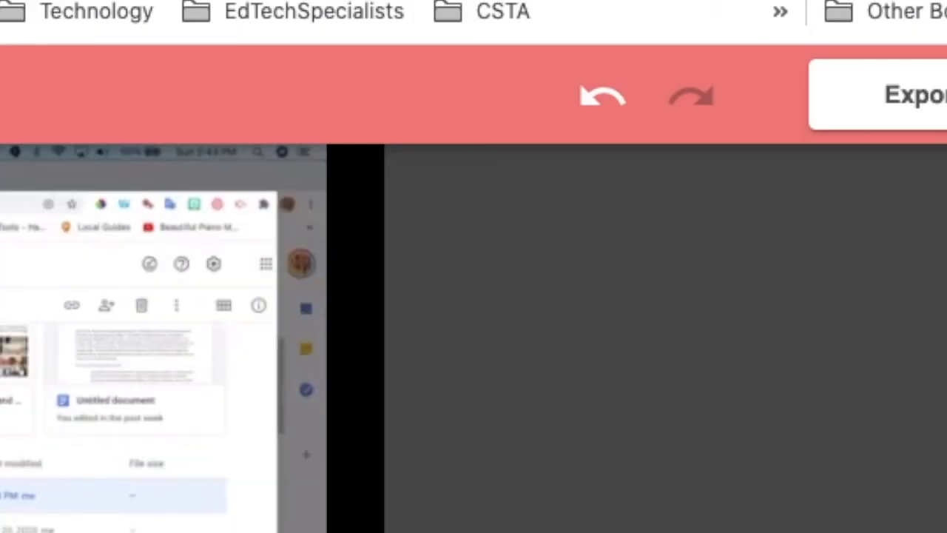
# - Export the video as an MP4 named "Making a New Google Drive Folder" and download it
pyautogui.click(885, 93)
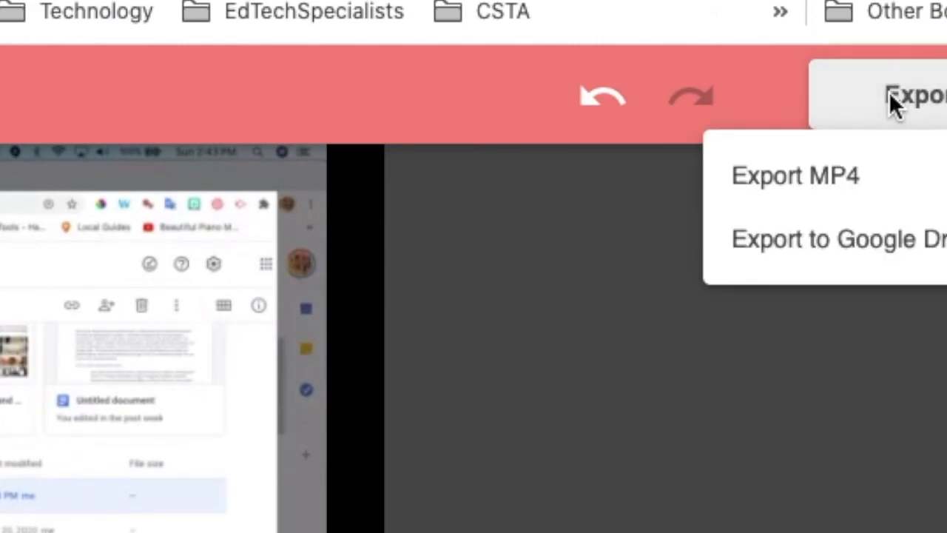
pyautogui.click(799, 185)
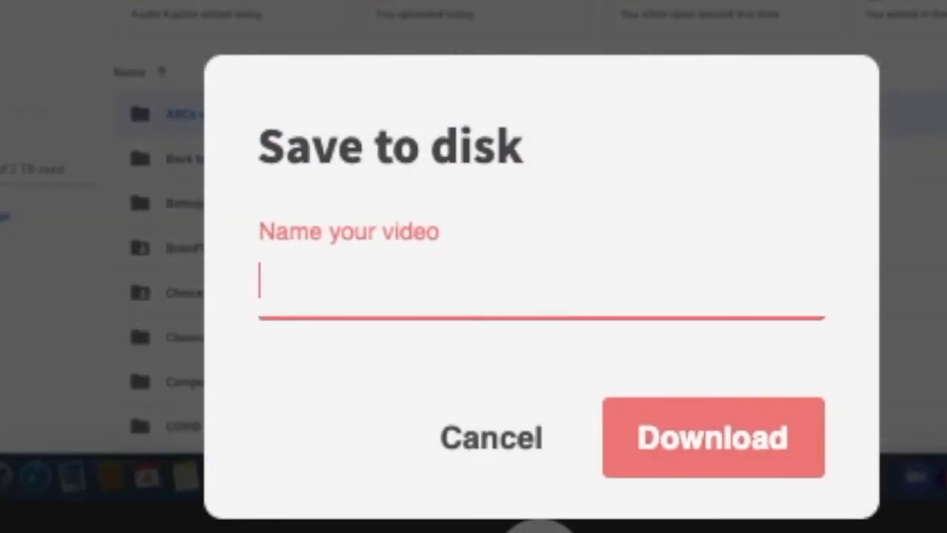
pyautogui.write('Makin g aNe')
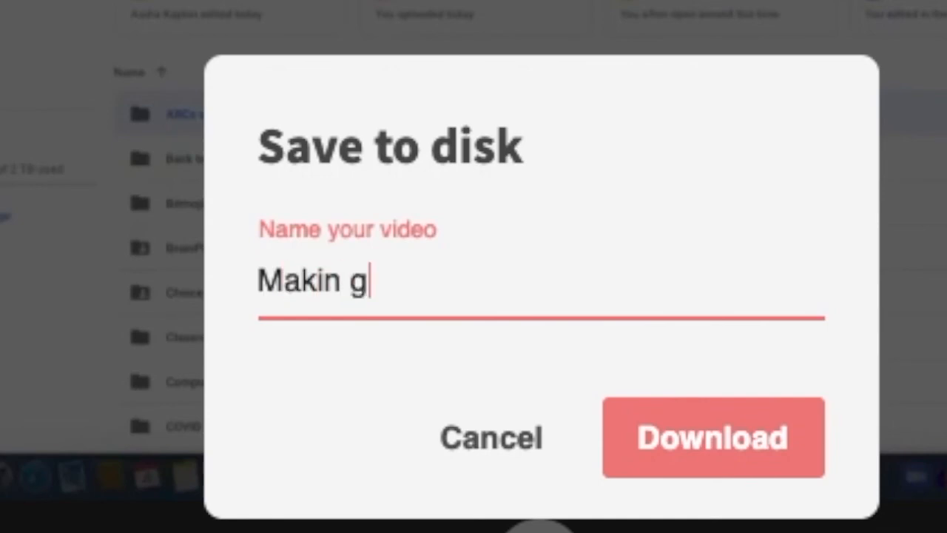
pyautogui.press('BackSpace')
pyautogui.press('BackSpace')
pyautogui.press('BackSpace')
pyautogui.press('BackSpace')
pyautogui.press('BackSpace')
pyautogui.press('BackSpace')
pyautogui.write('g a New Folder ')
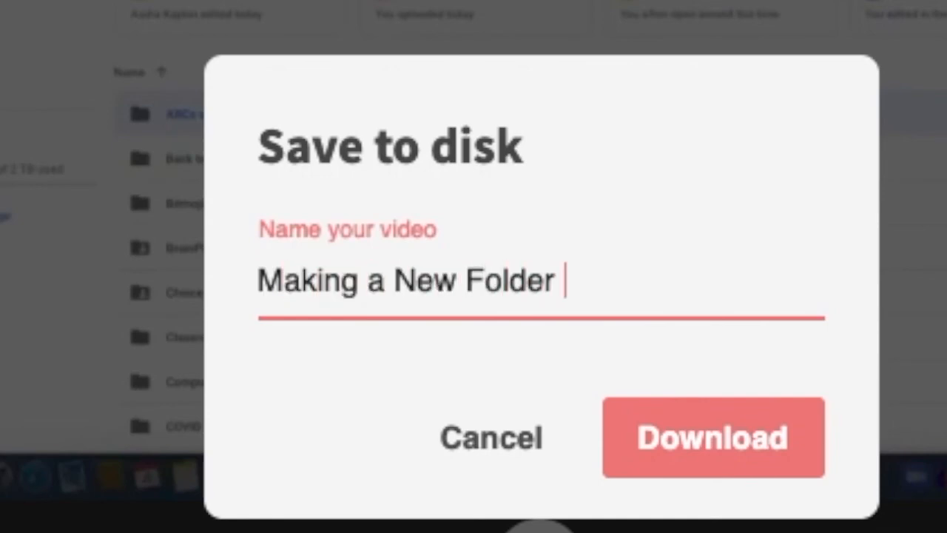
pyautogui.write('Google ')
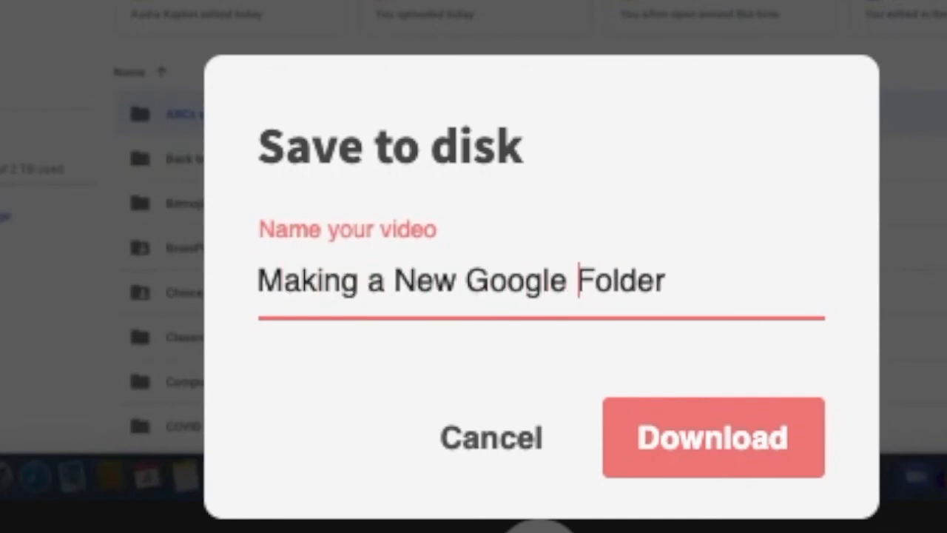
pyautogui.write('Drive')
pyautogui.click(768, 444)
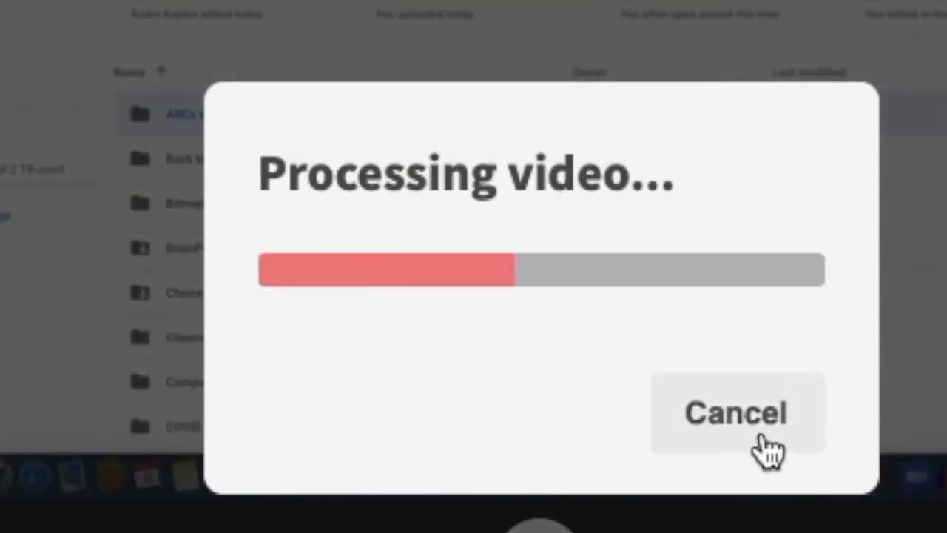